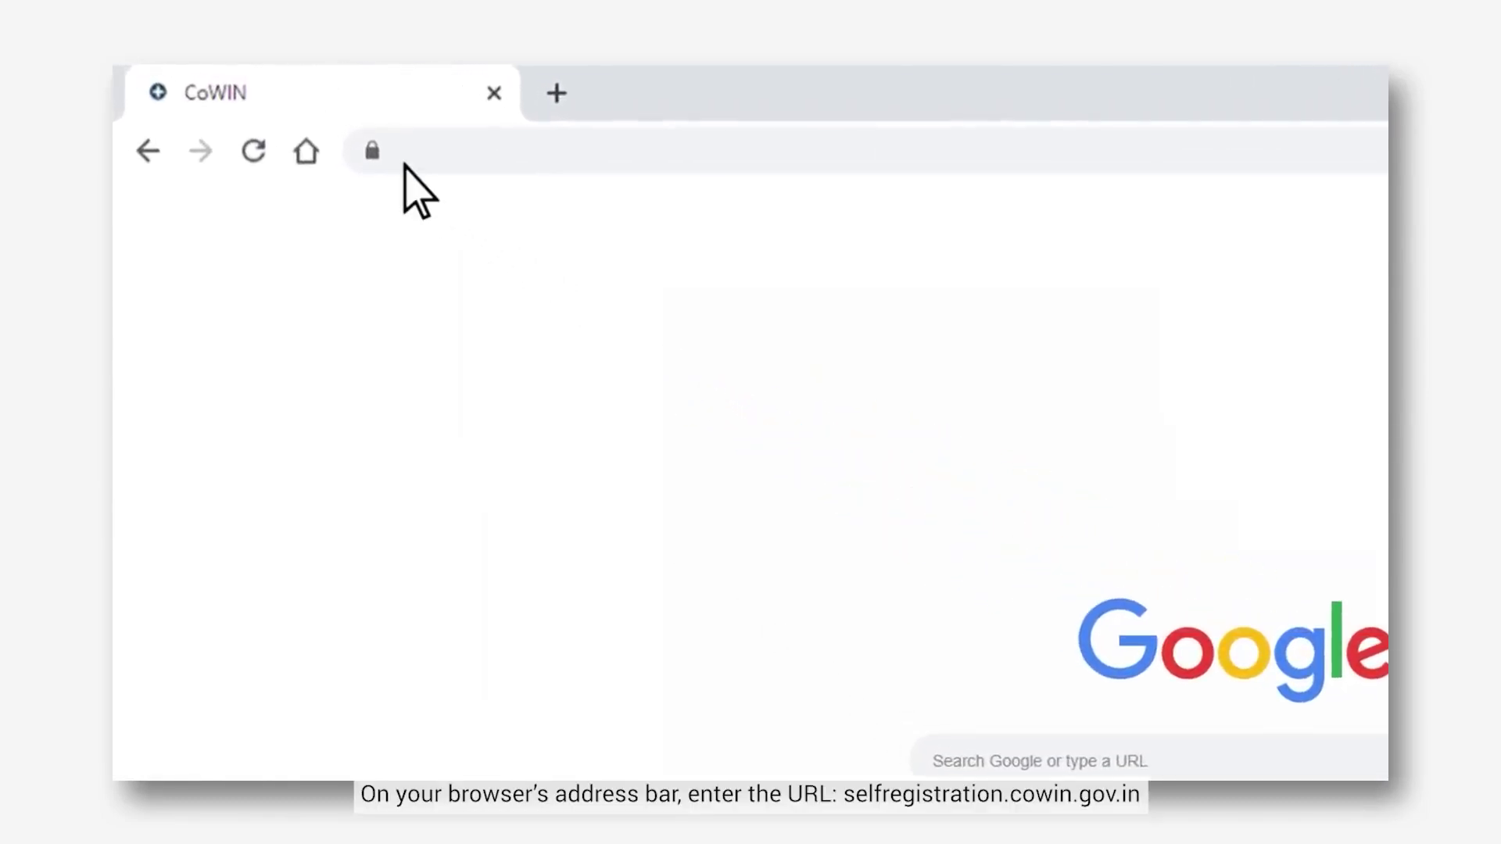
Load selfregistration.cowin.gov.in in Chrome and go to the Register/Sign In page
type("selfregistration.cowin.gov")
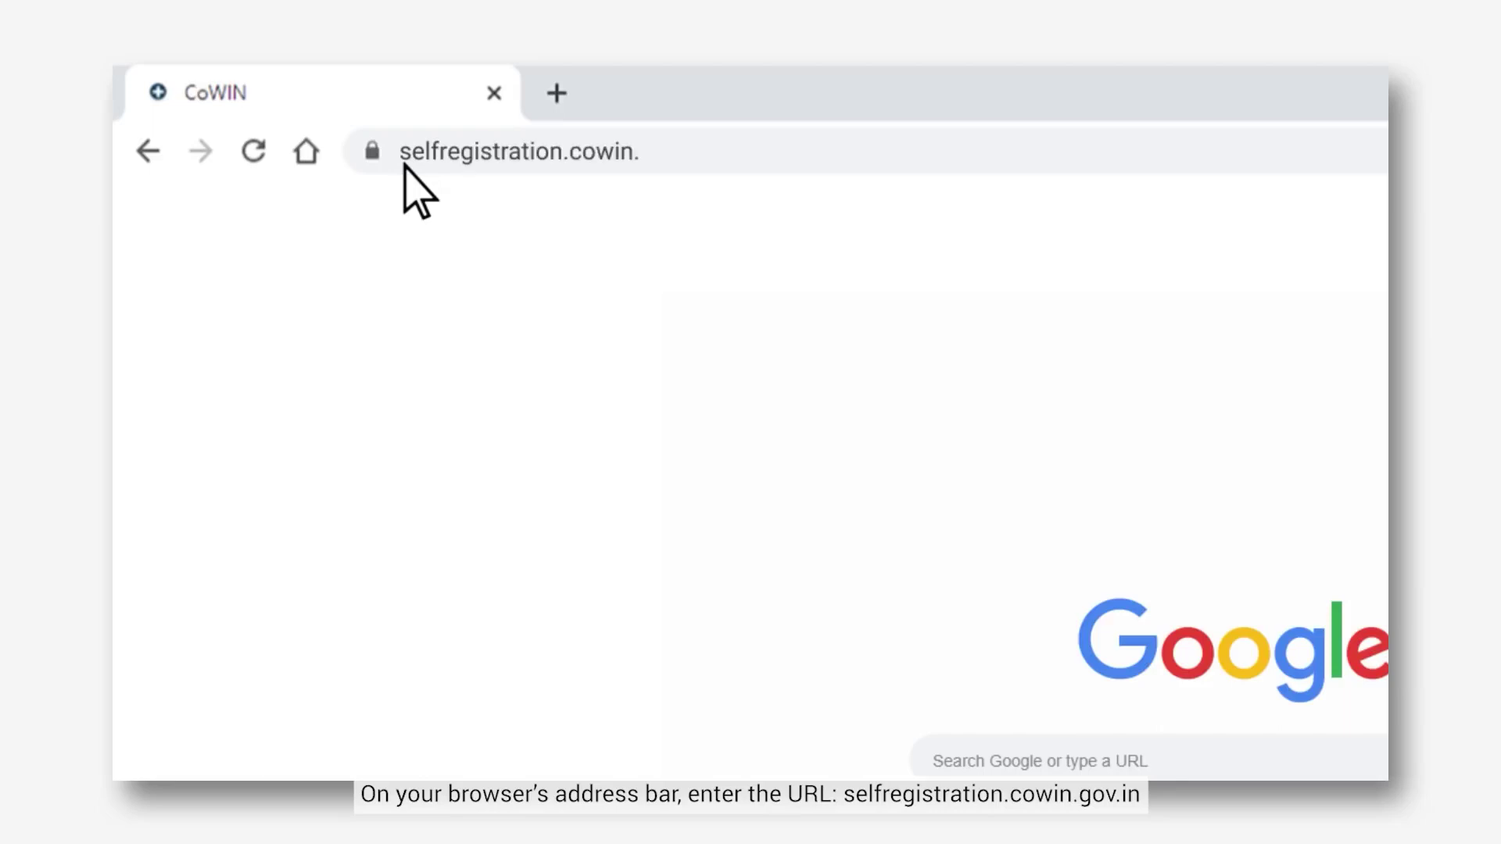
type(".in")
key("Return")
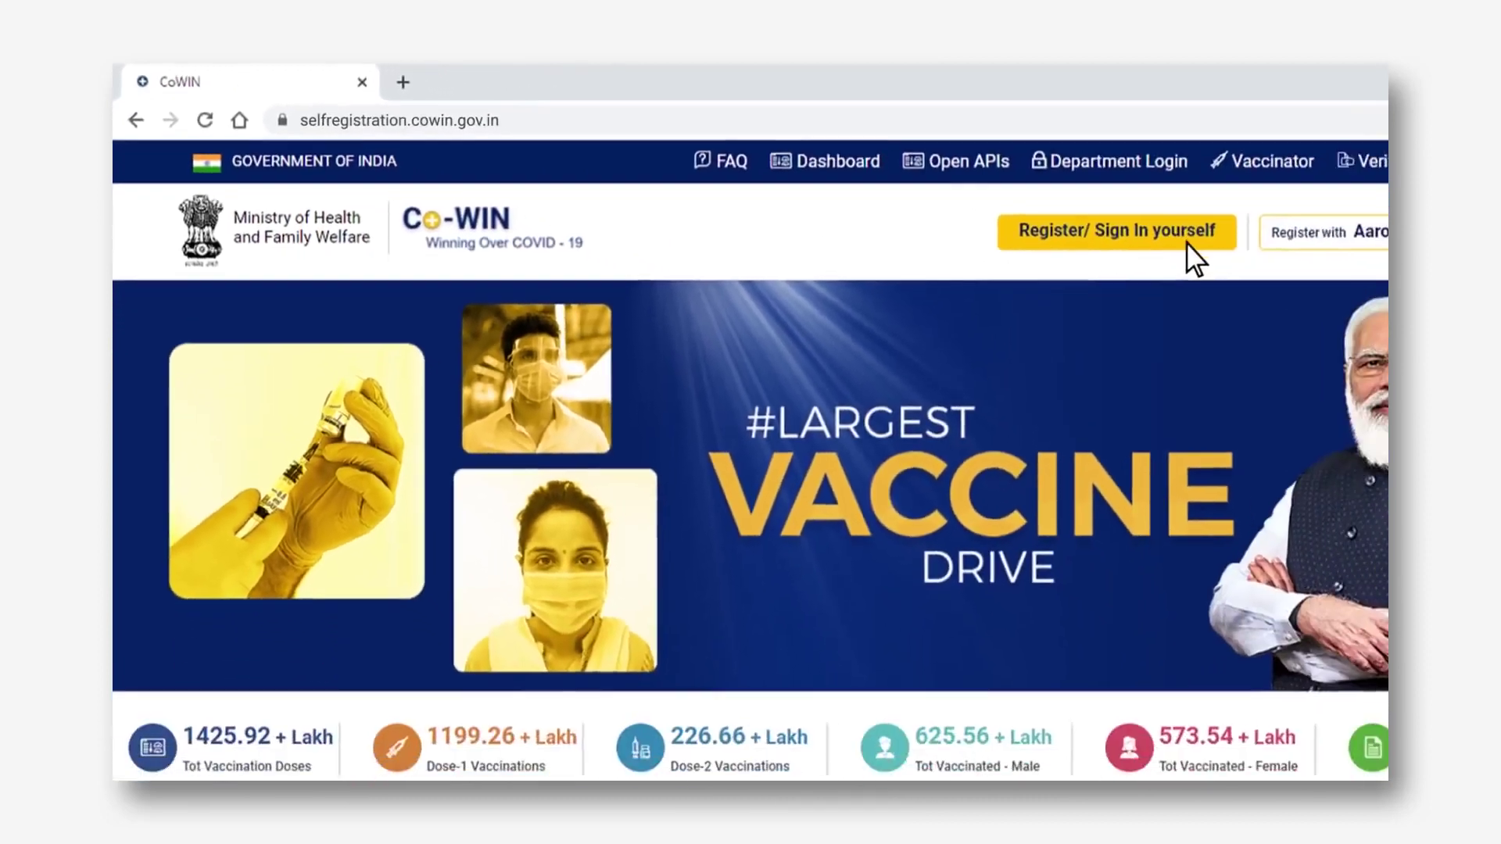
left_click(1282, 266)
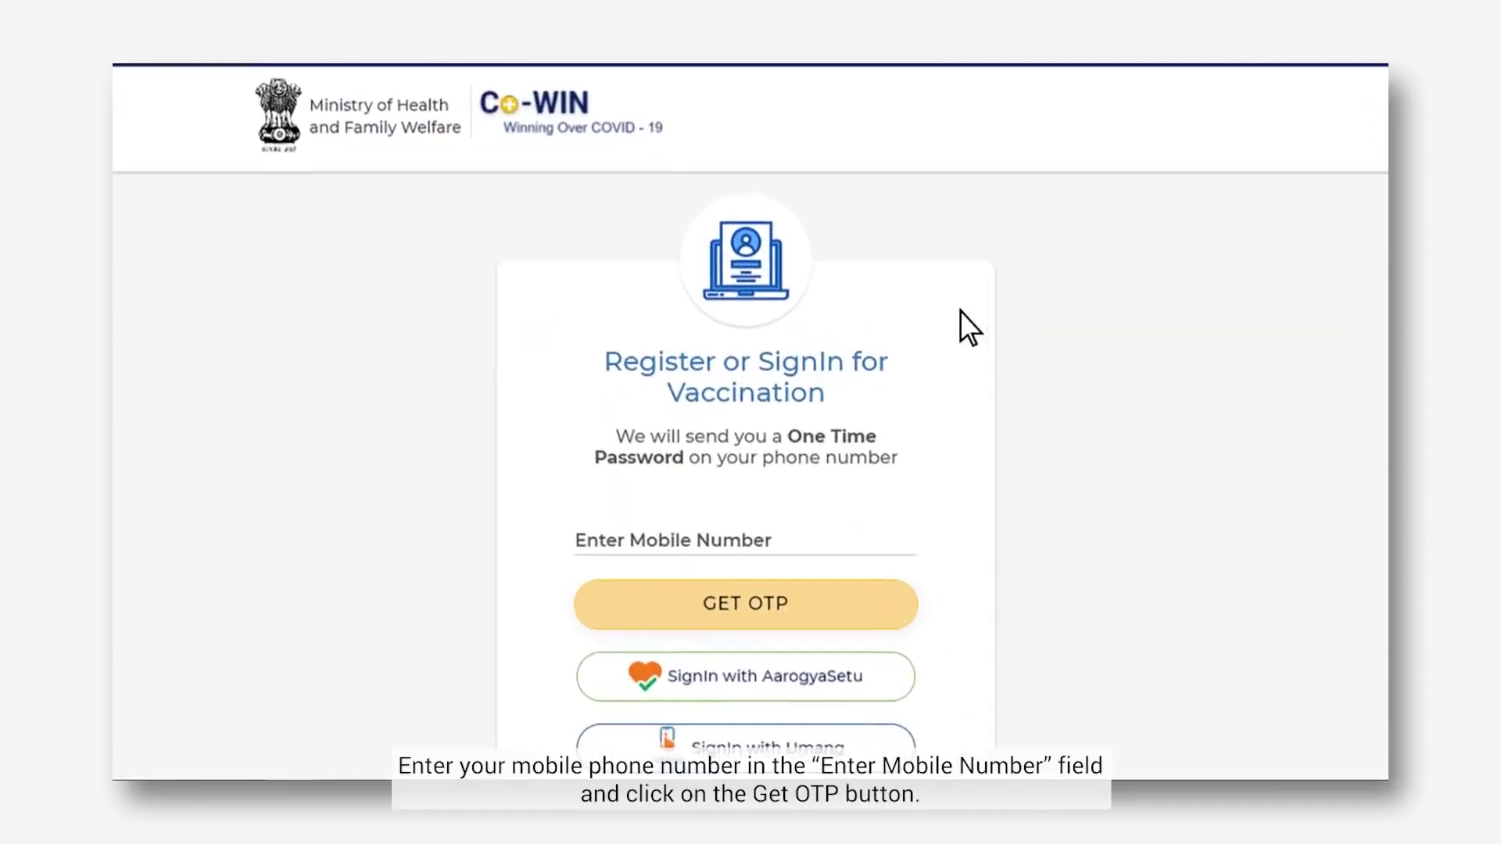
Enter the account mobile number and request an OTP by SMS
left_click(799, 506)
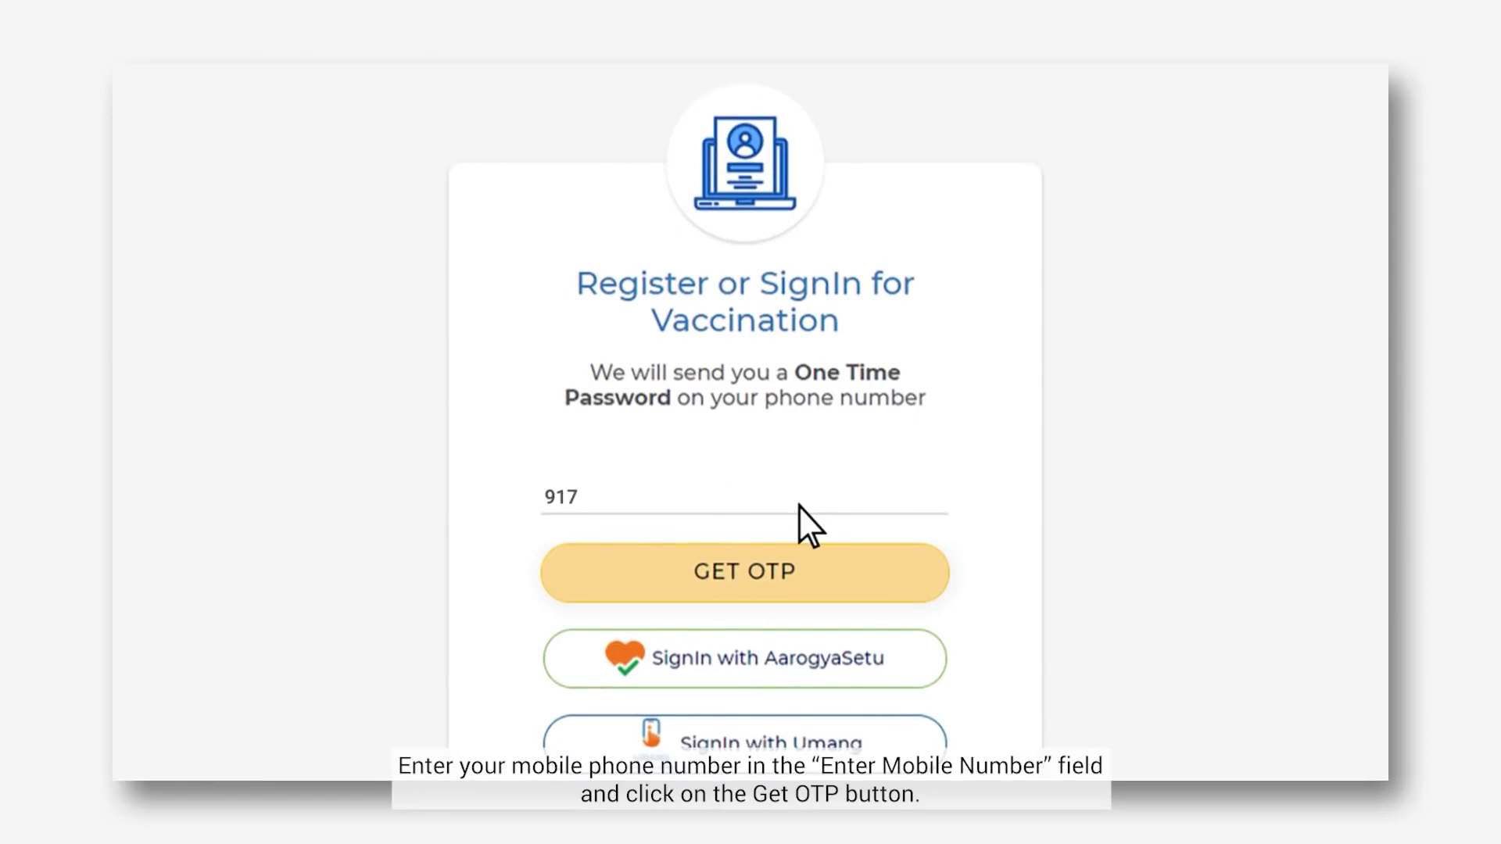
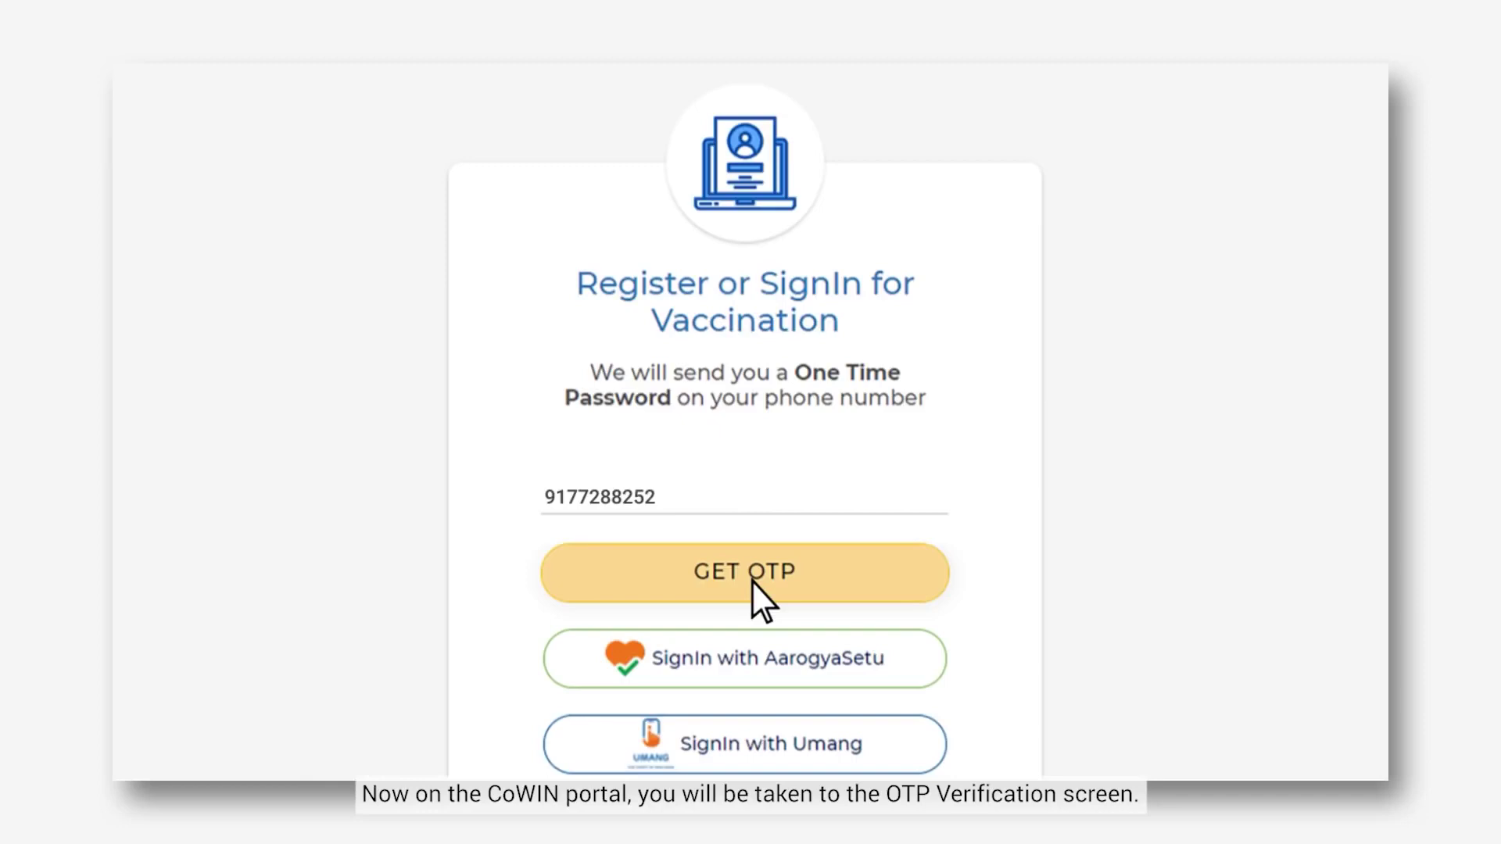
left_click(752, 580)
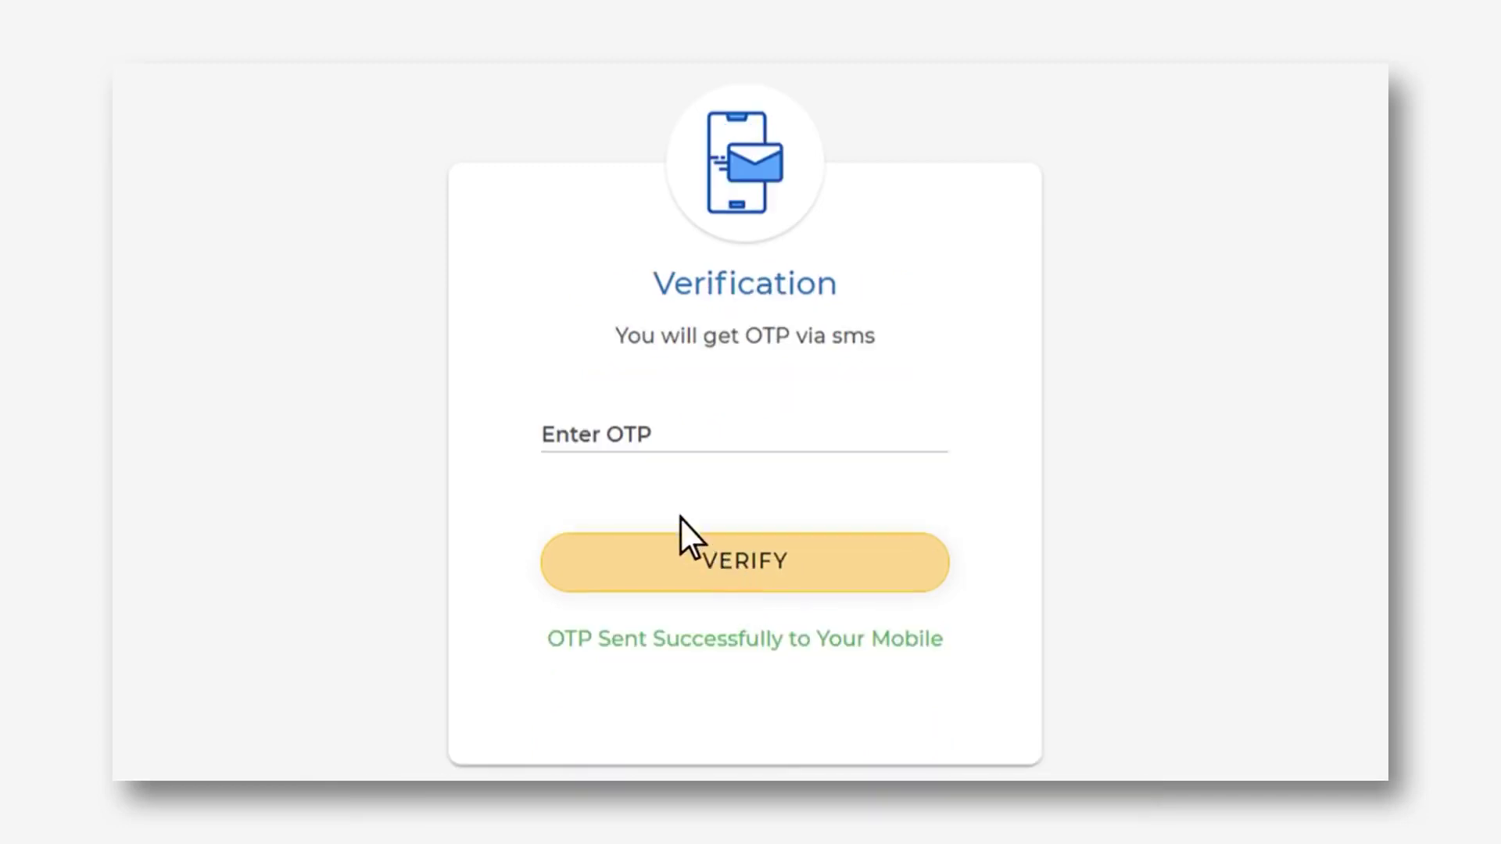
Enter and verify the SMS OTP, then start registering a member
left_click(592, 440)
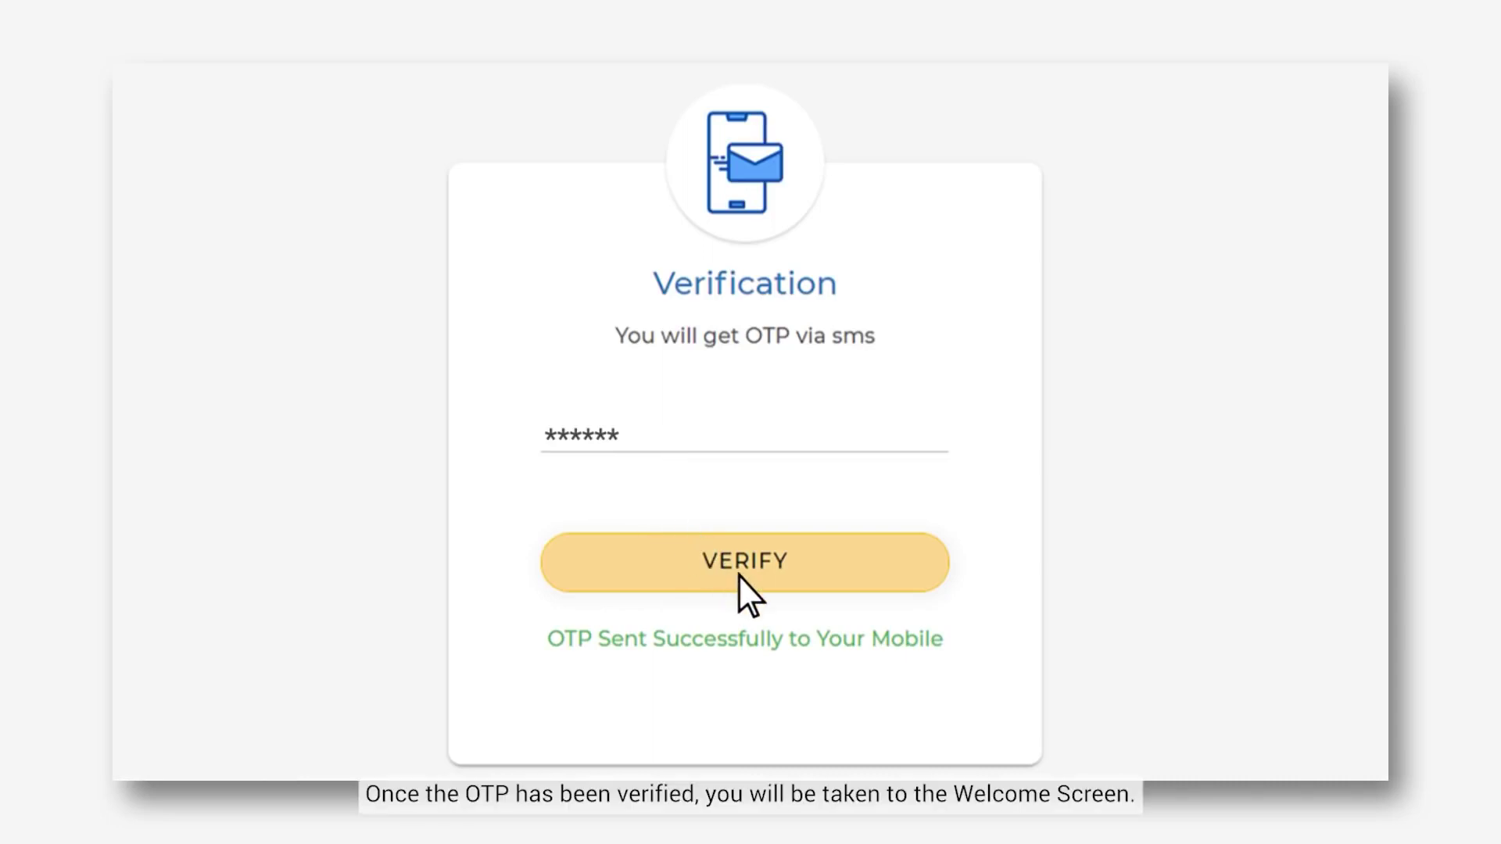
left_click(738, 574)
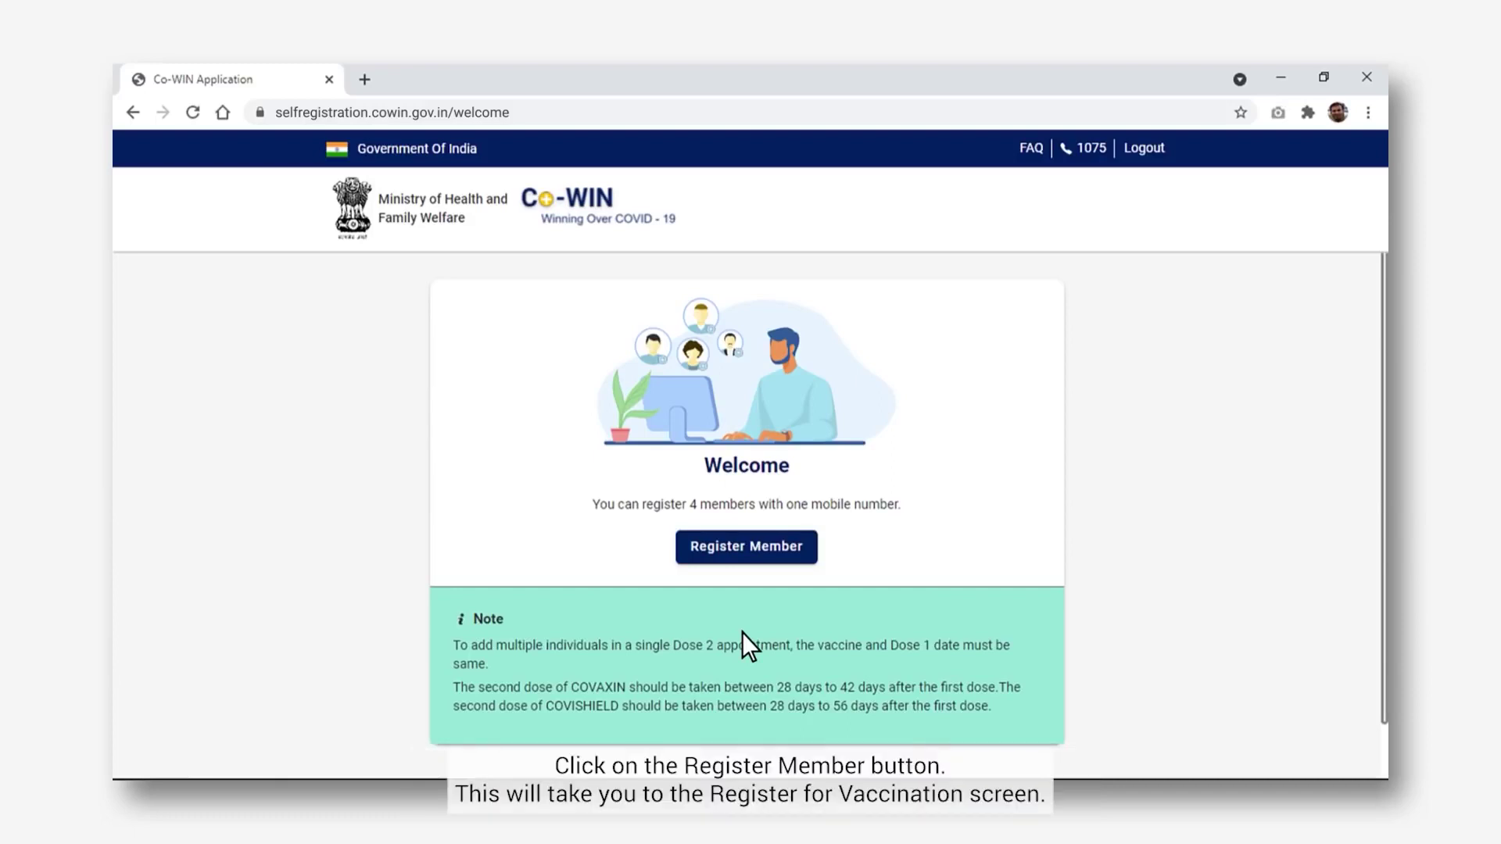
left_click(750, 553)
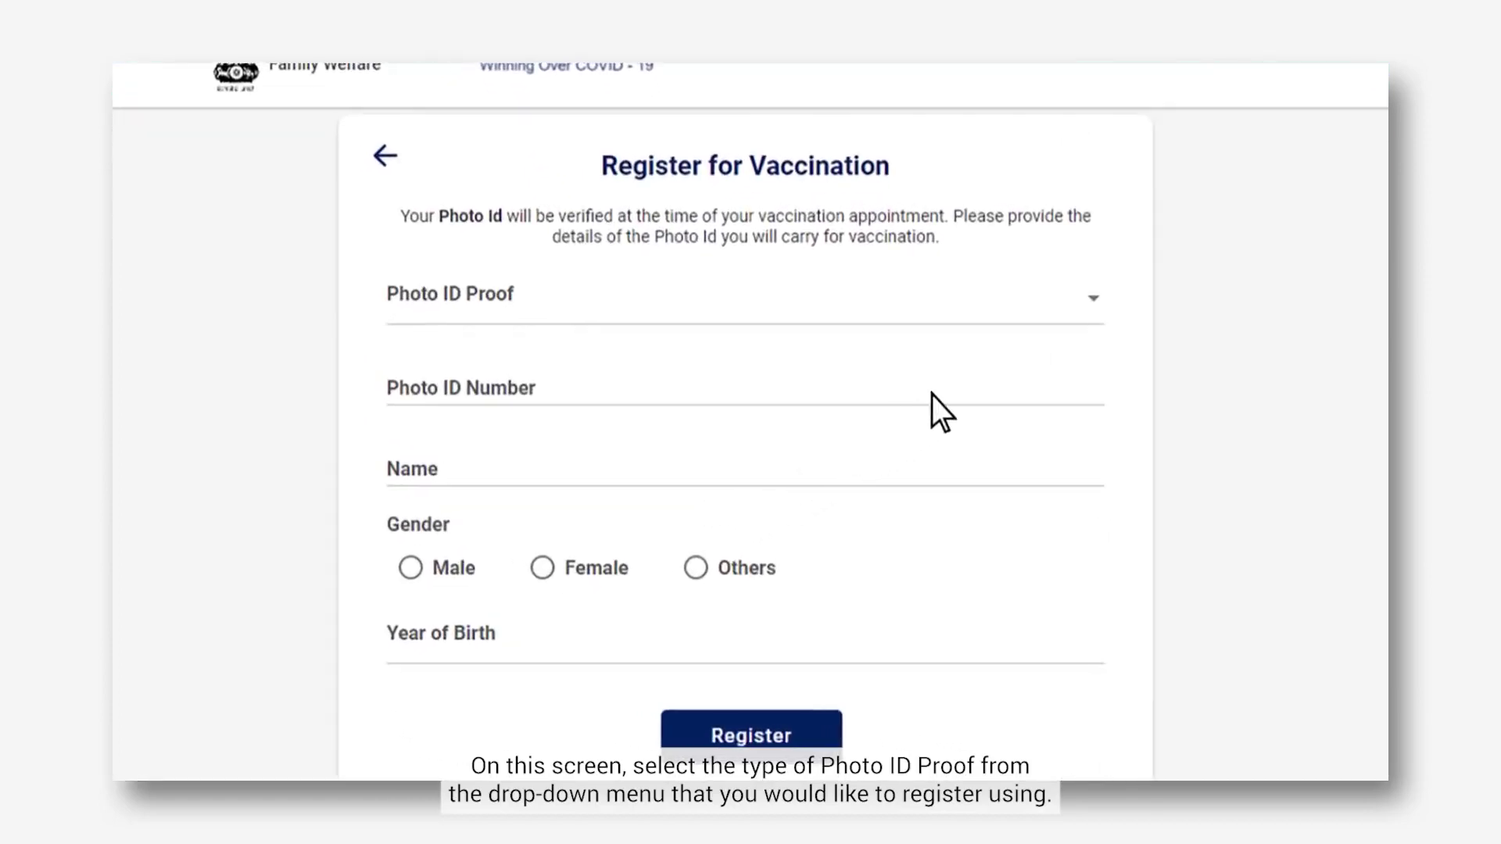
Open the Photo ID Proof list to see the ID types
left_click(1096, 301)
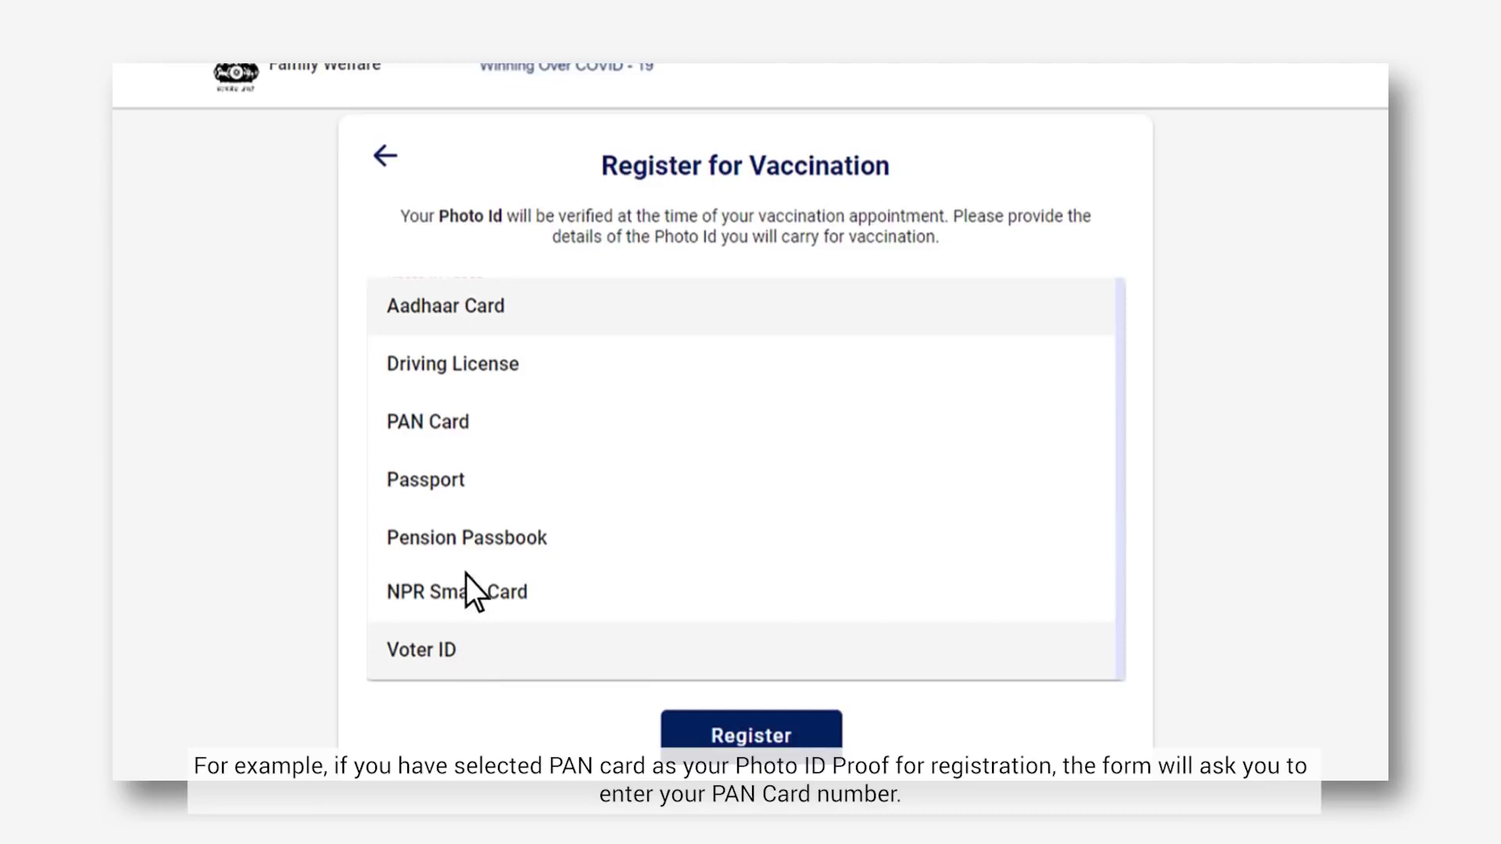
Choose PAN Card as photo ID and enter the PAN number and the member's name
left_click(473, 424)
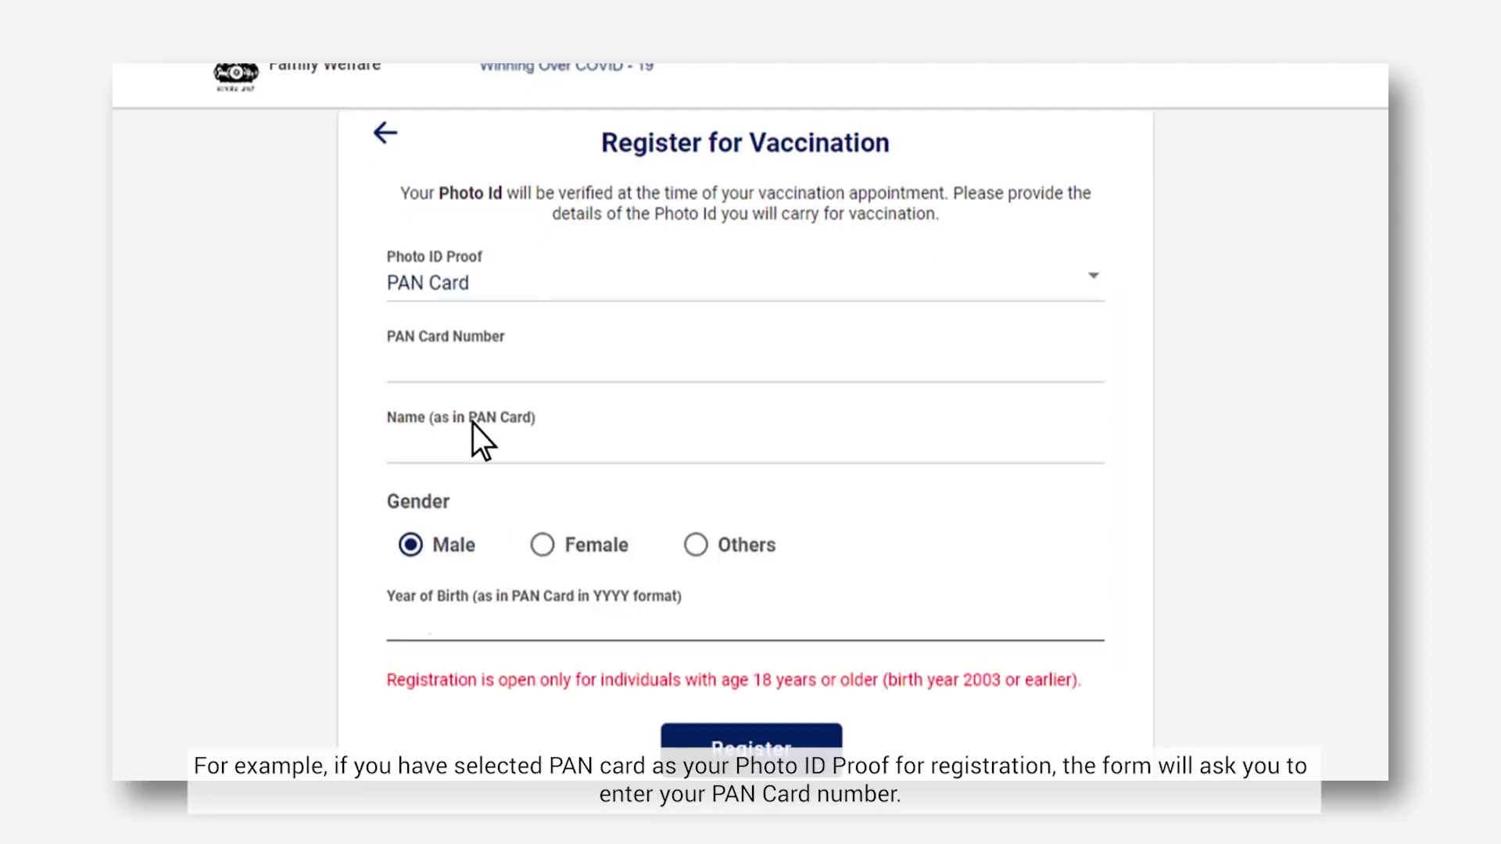
left_click(393, 380)
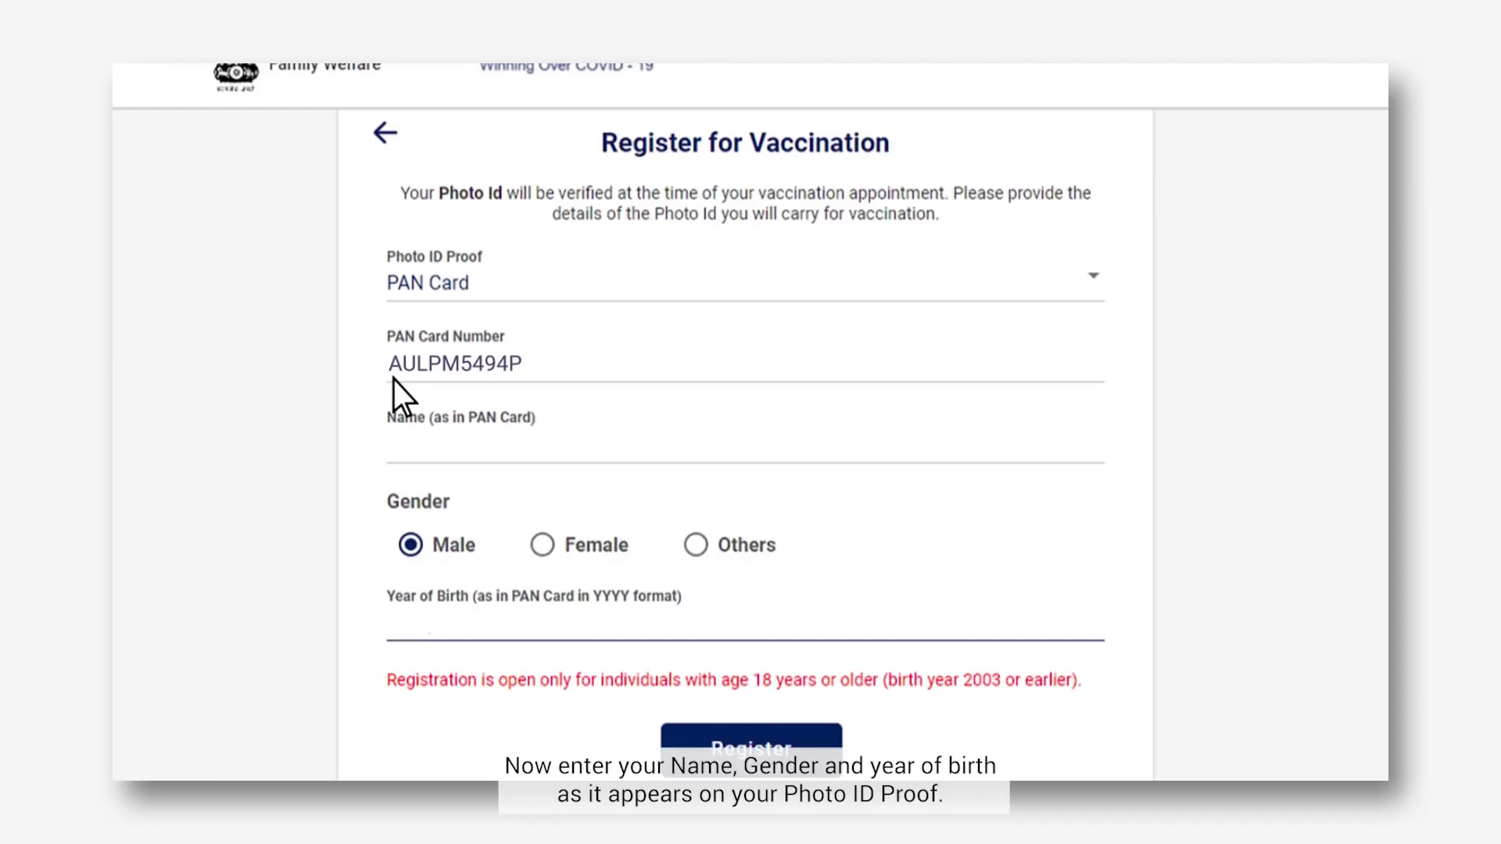
left_click(391, 455)
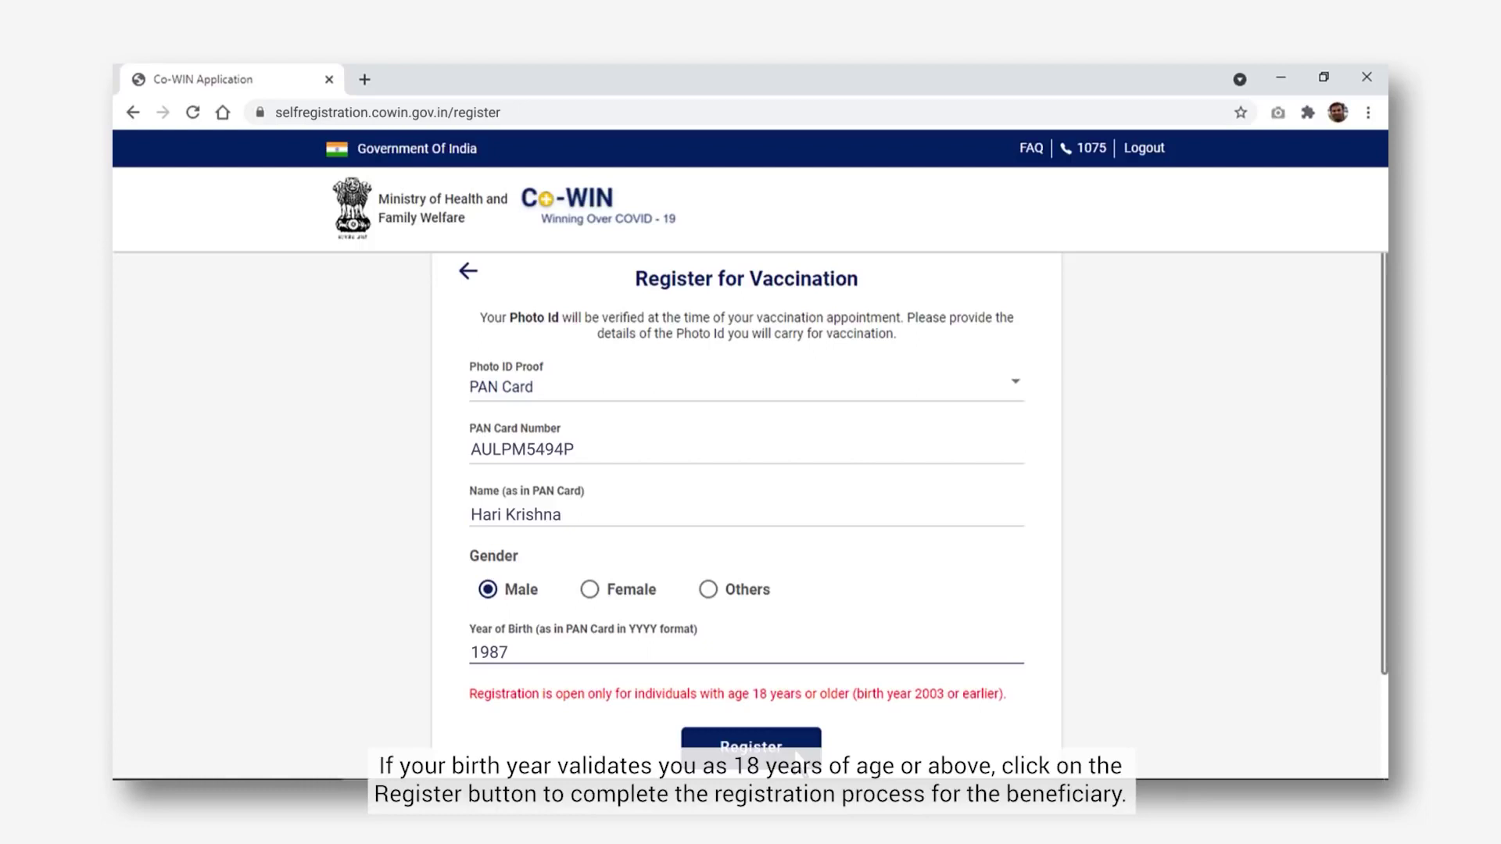
Submit the PAN Card member, then add a second member using Aadhaar Card as photo ID
left_click(794, 748)
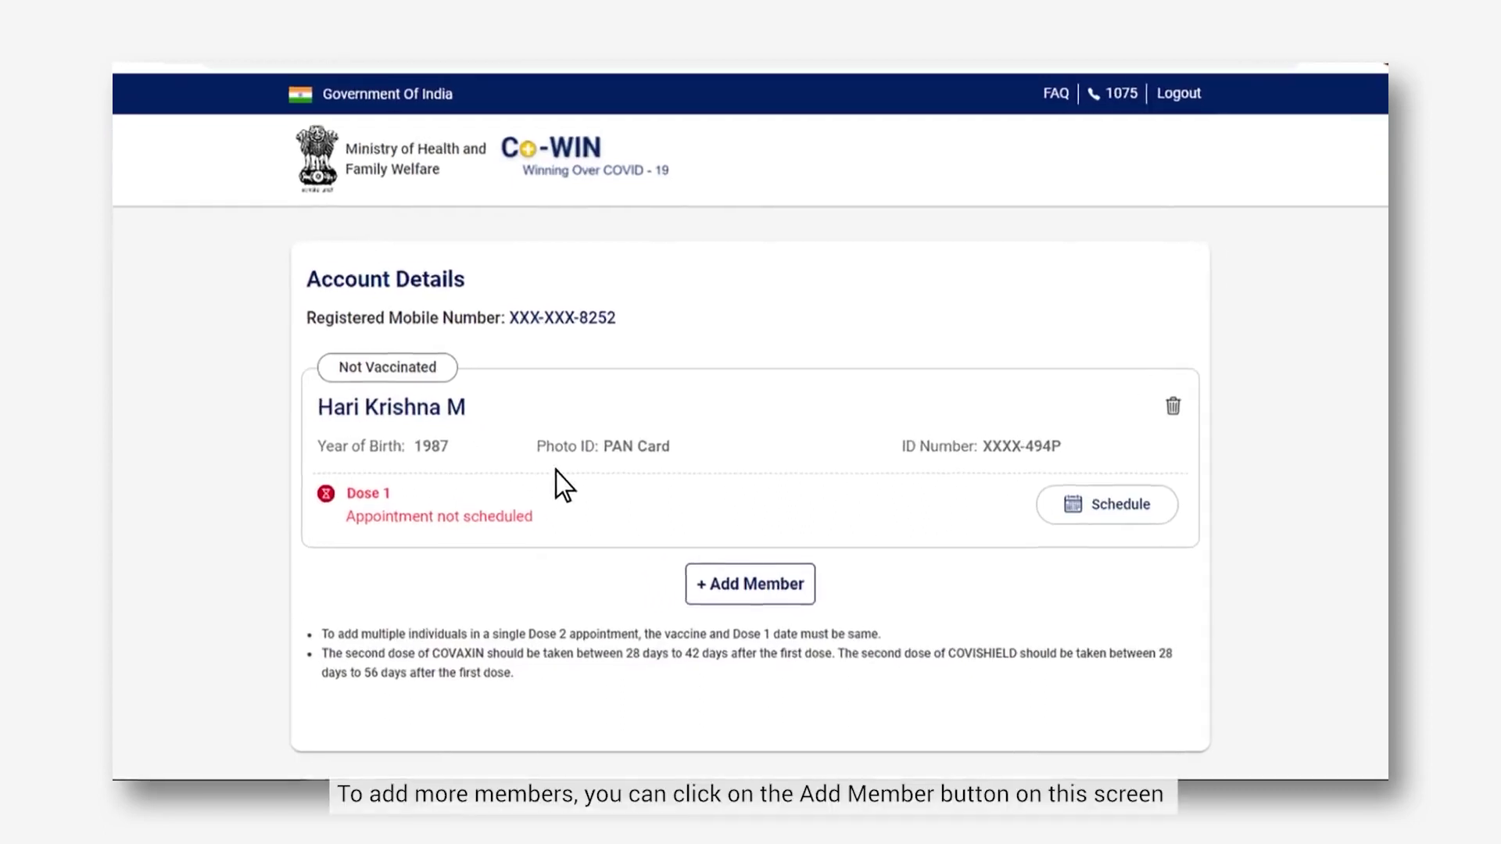
left_click(755, 569)
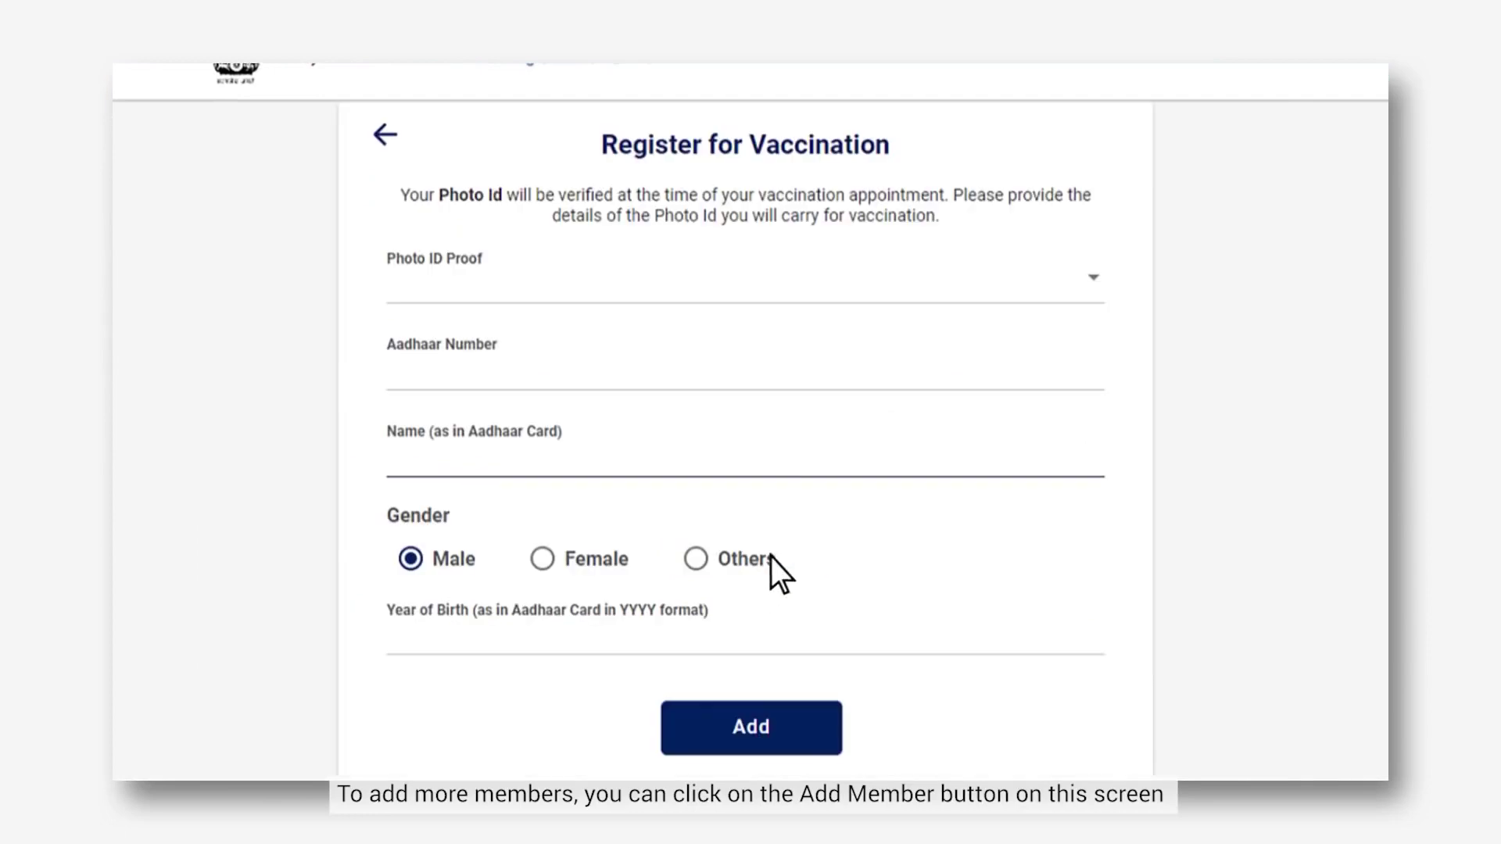
left_click(1087, 290)
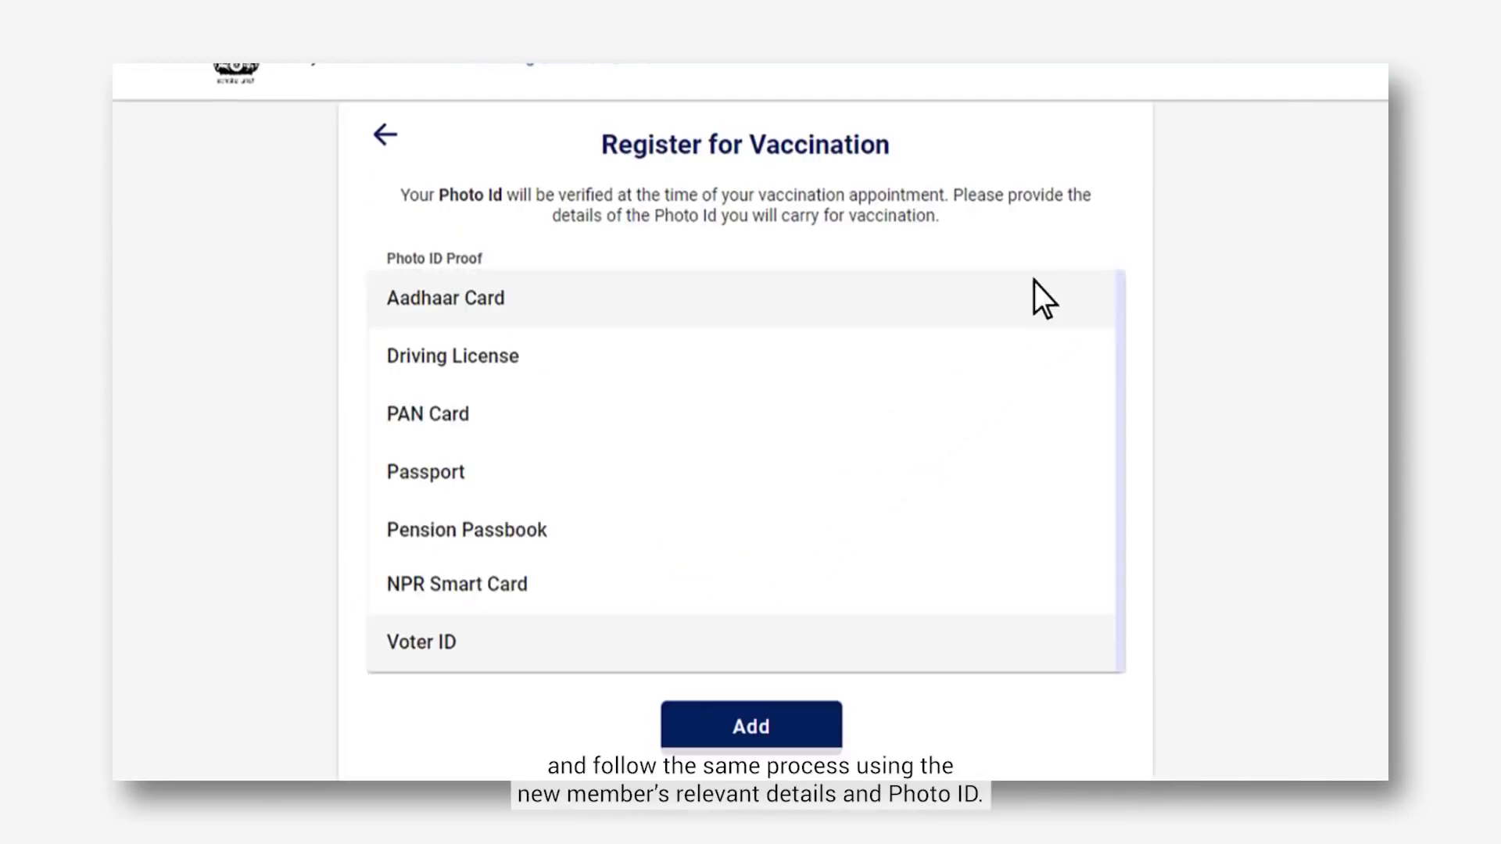
left_click(508, 305)
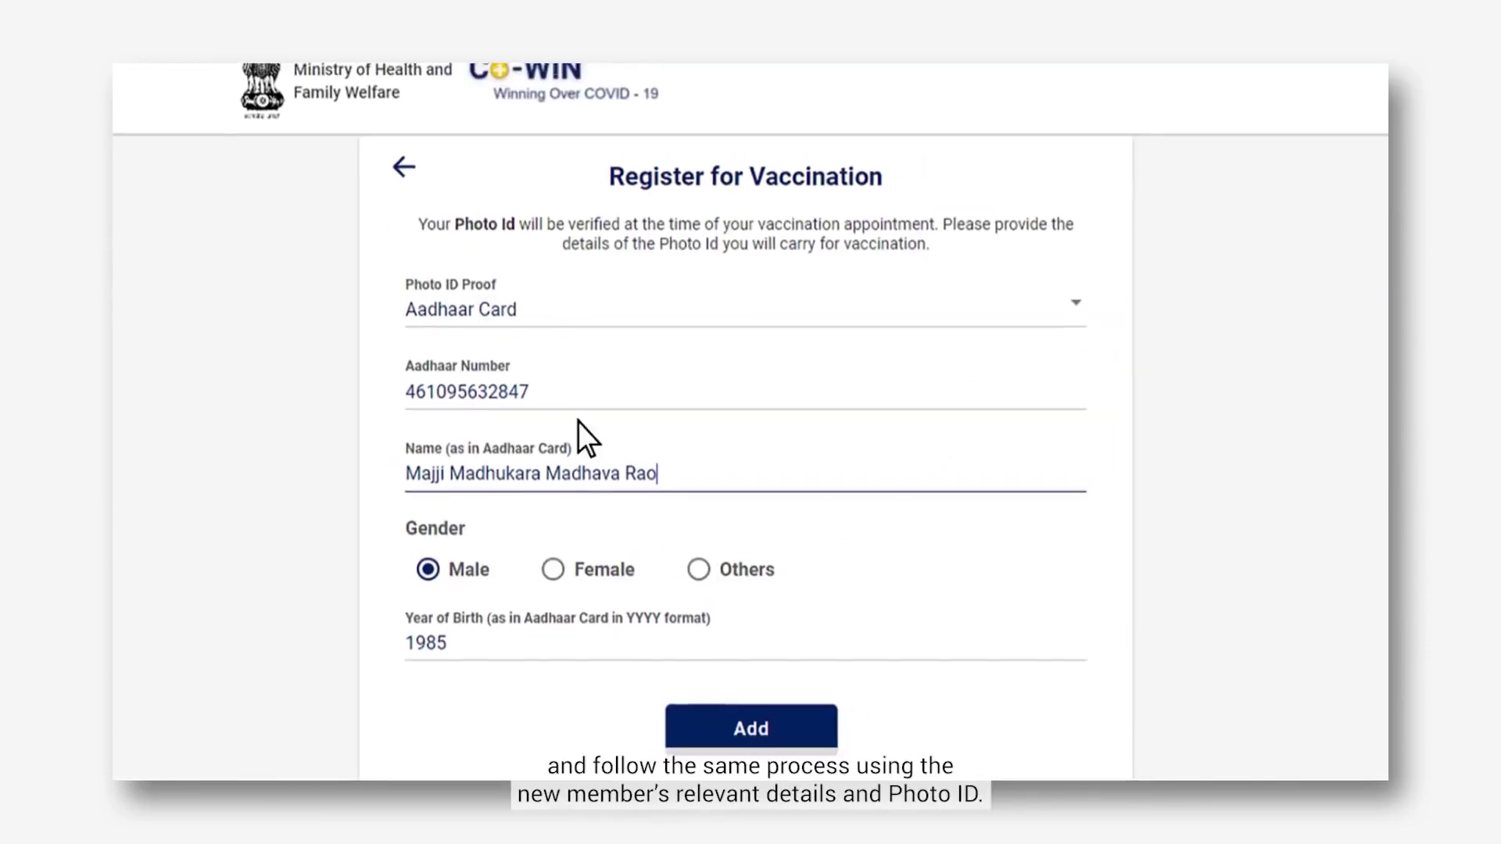
left_click(750, 733)
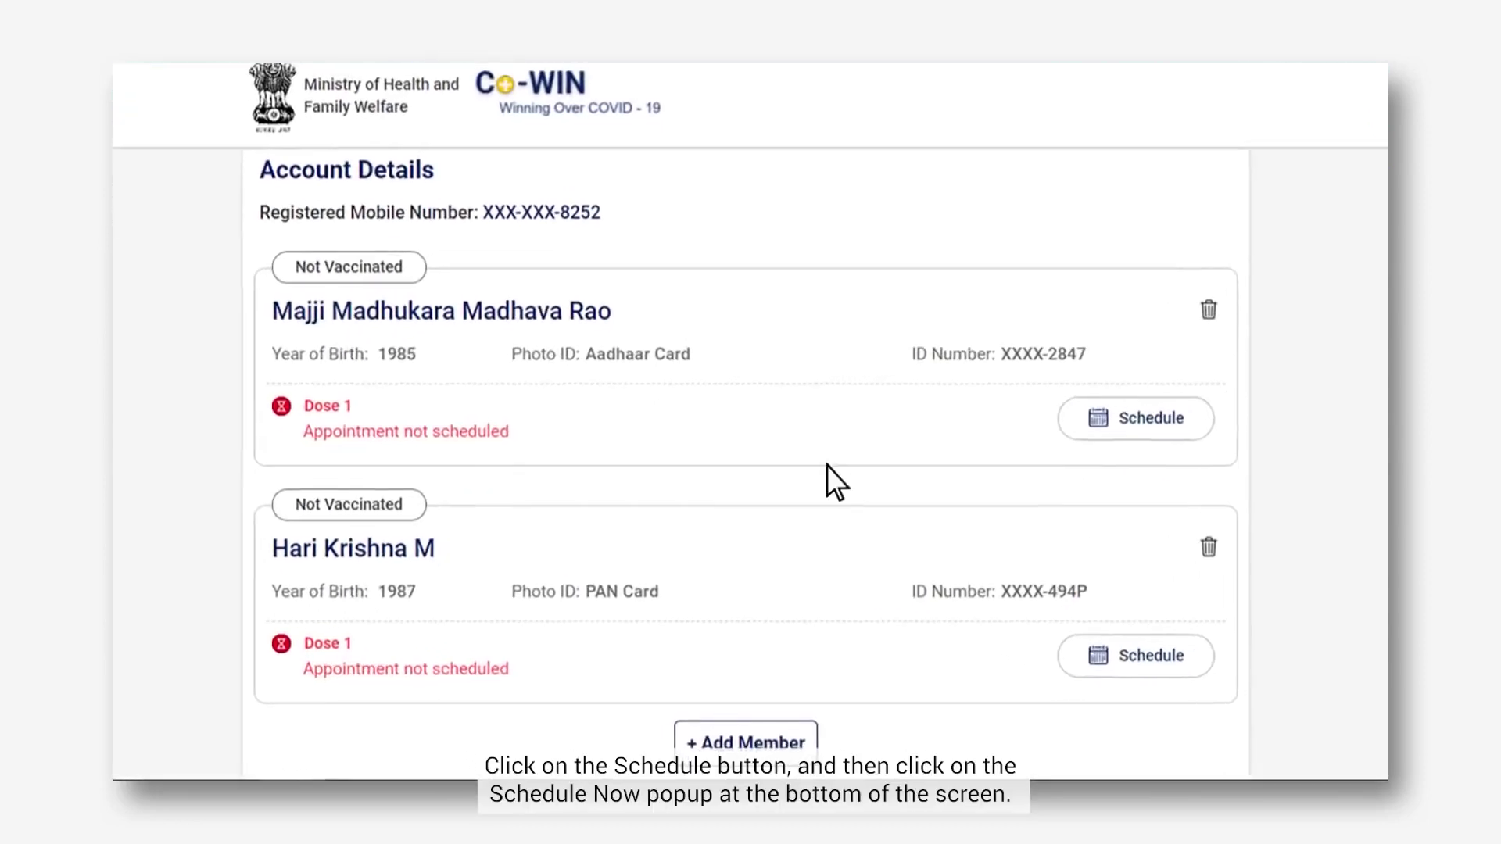
Select the PAN Card and Aadhaar Card members together for Dose 1 booking
left_click(1187, 637)
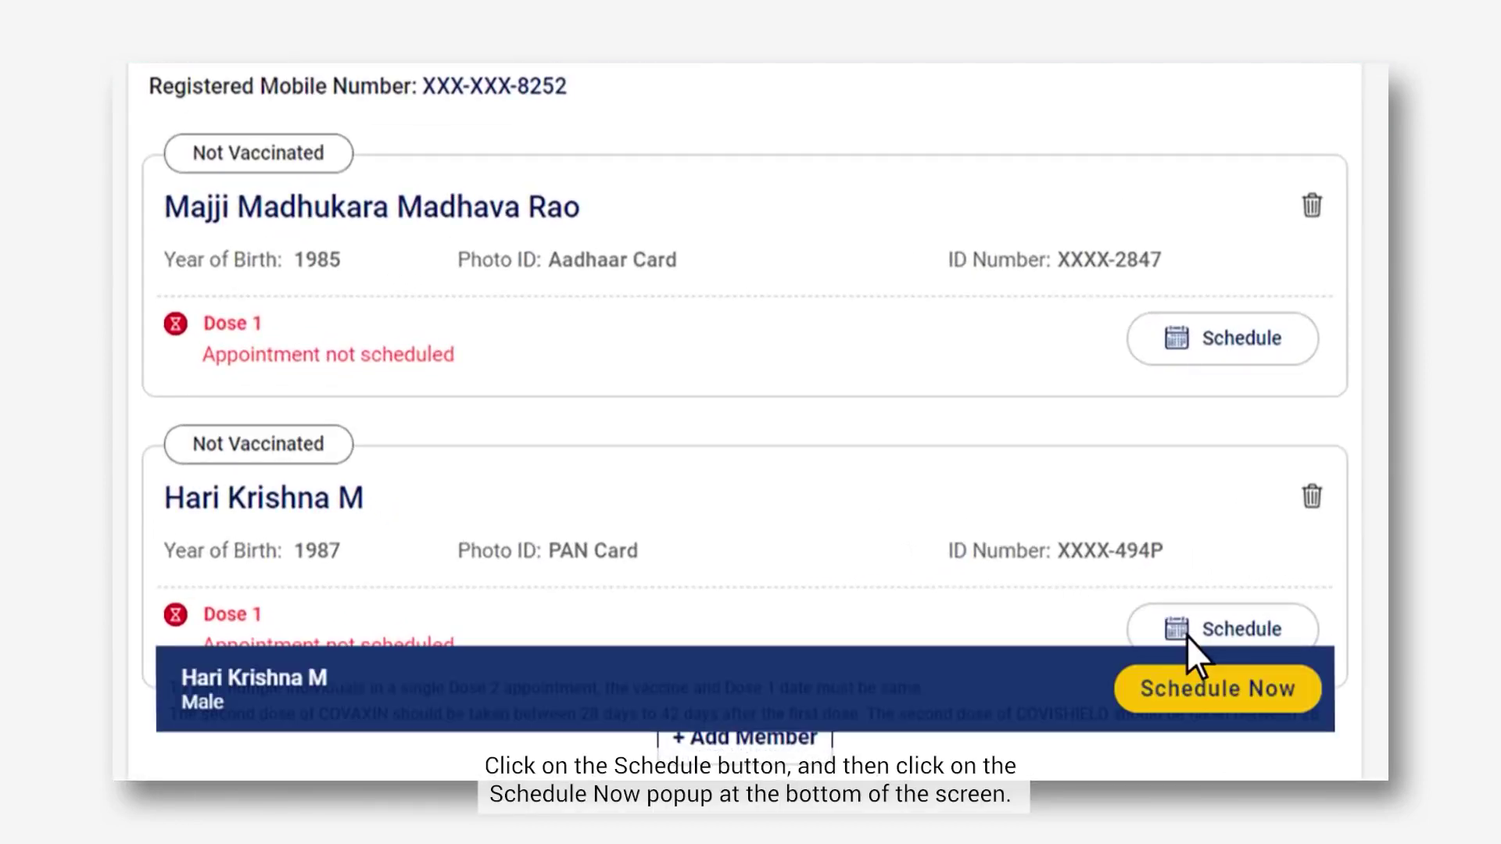
left_click(1236, 705)
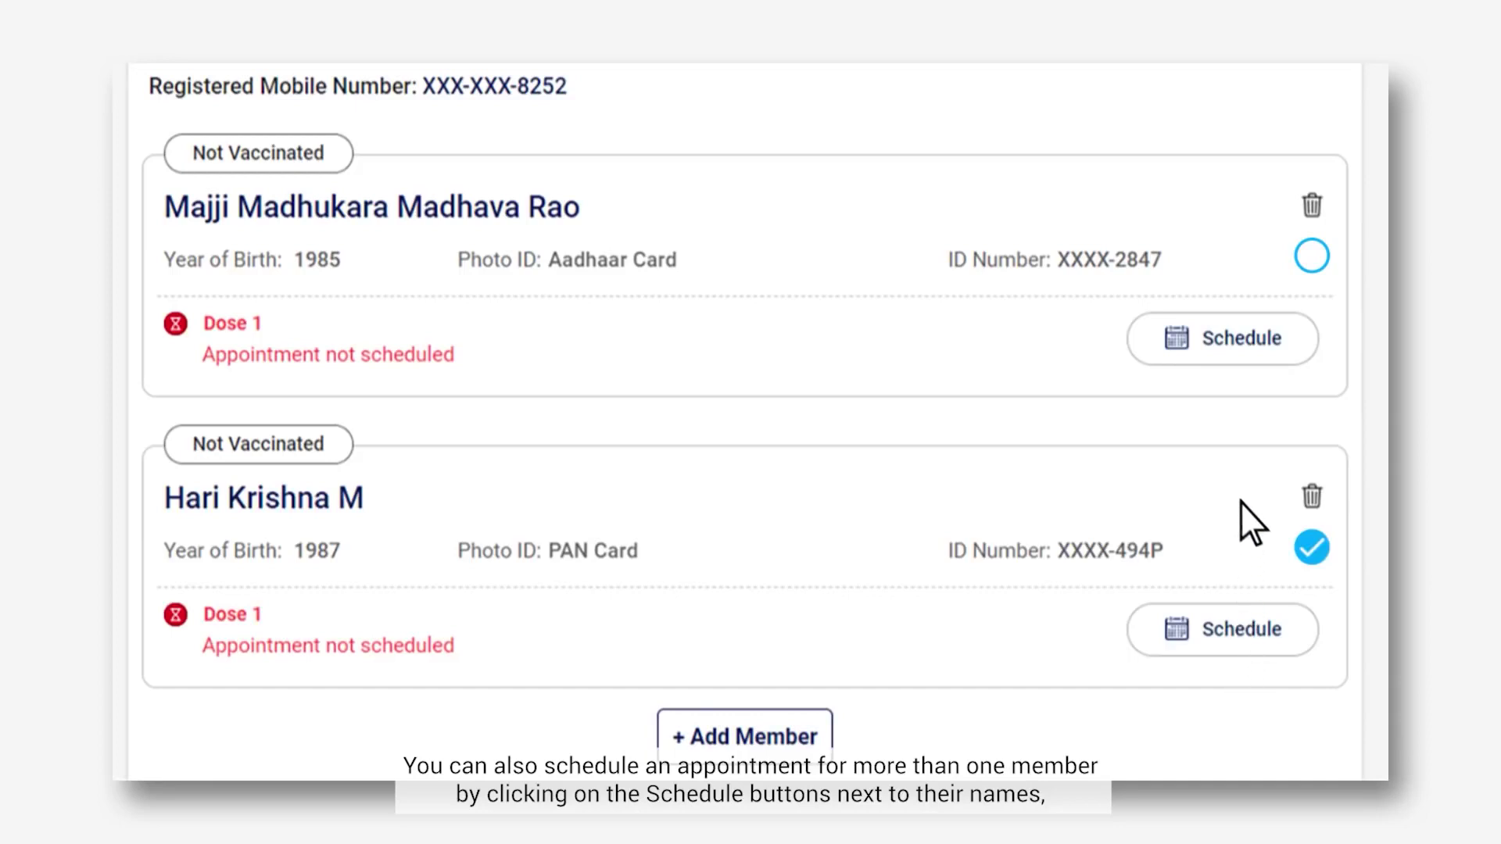
left_click(1244, 353)
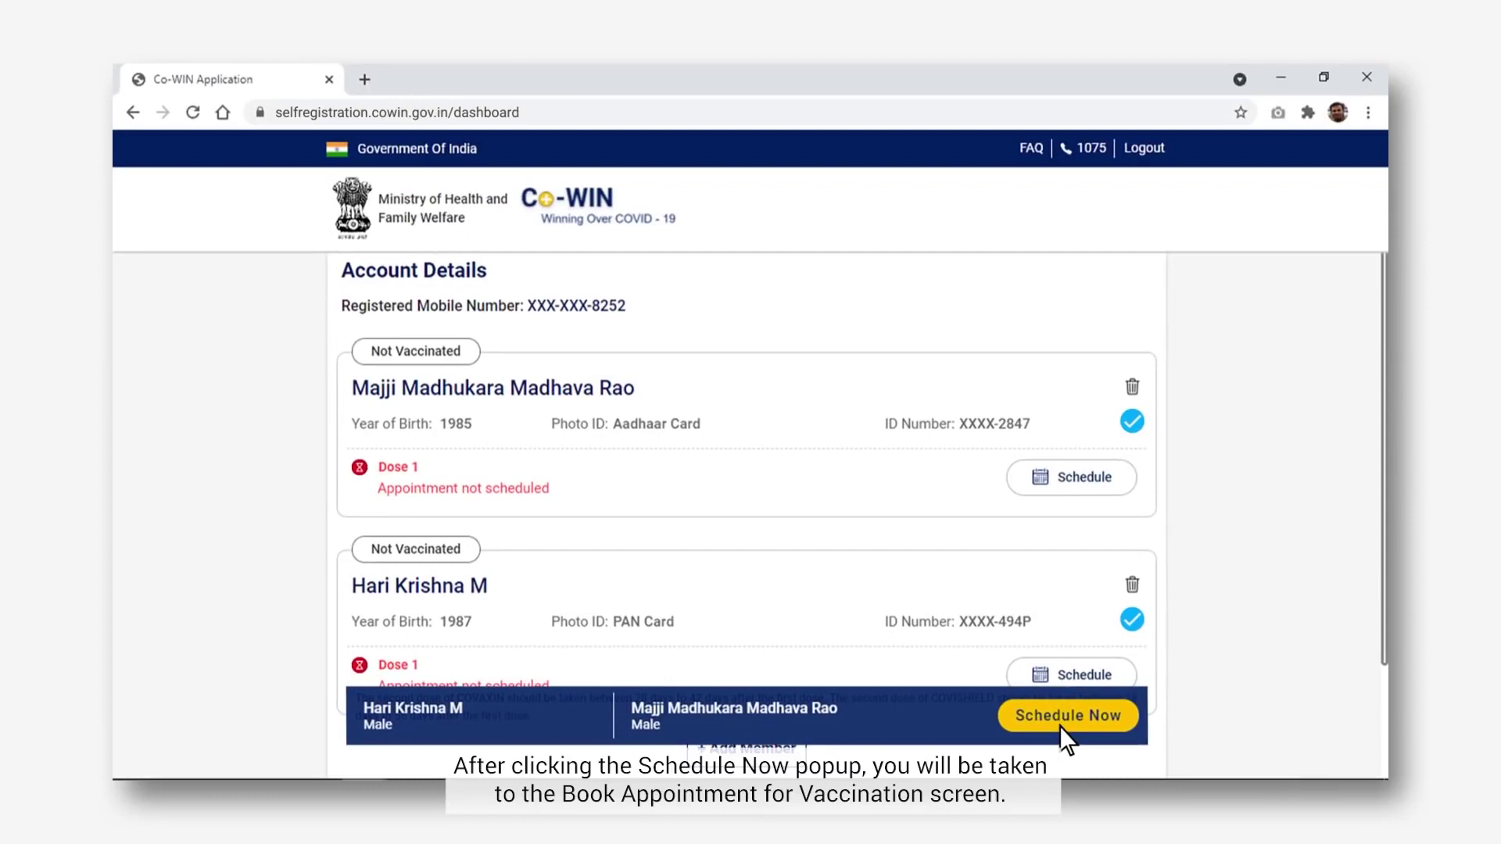
left_click(1059, 726)
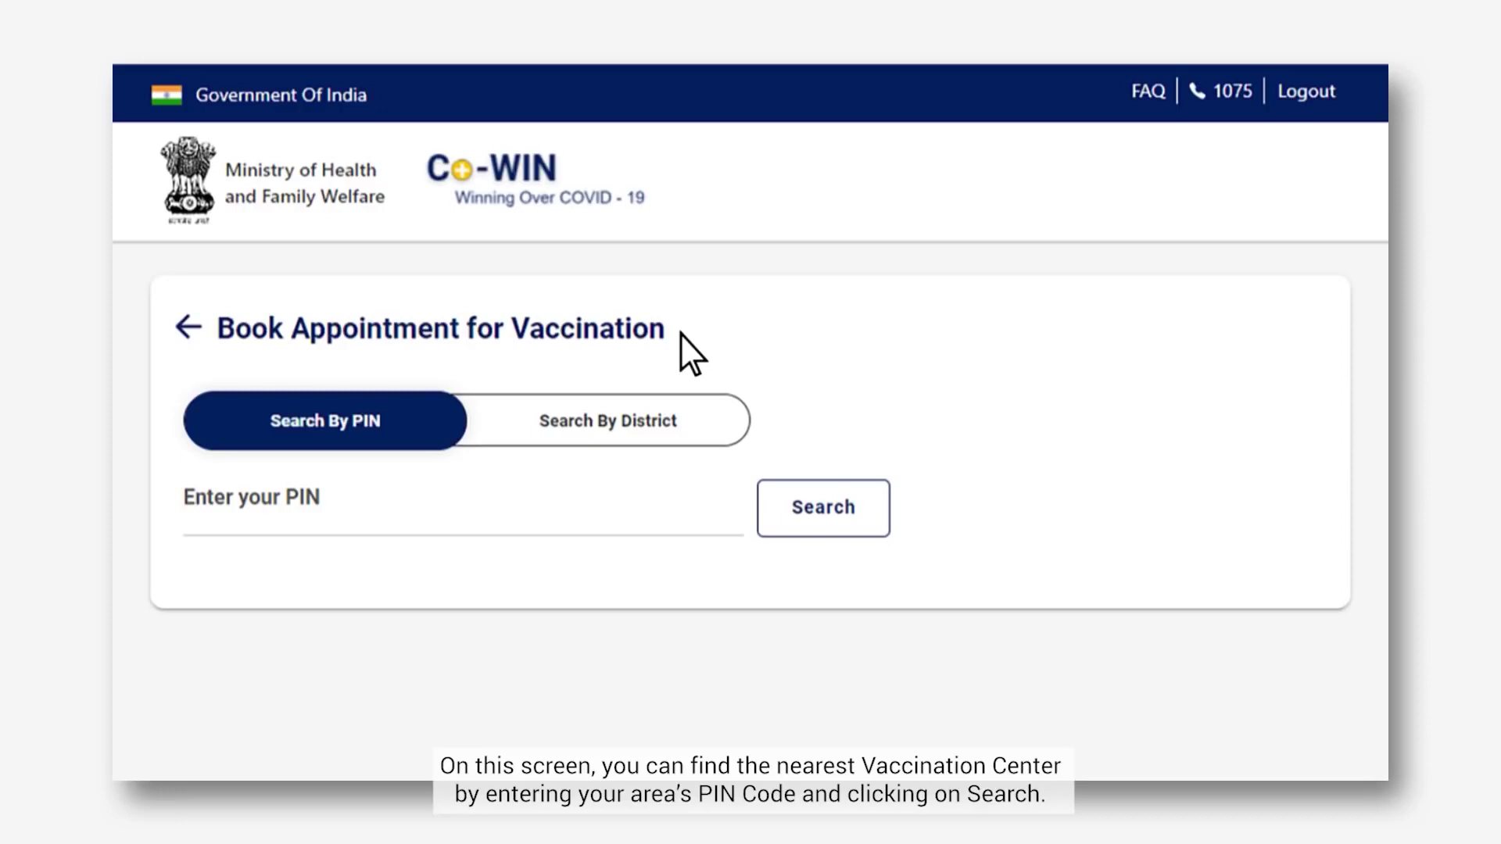
Search centres by PIN 400054, then switch to search by district
left_click(193, 531)
type("400054")
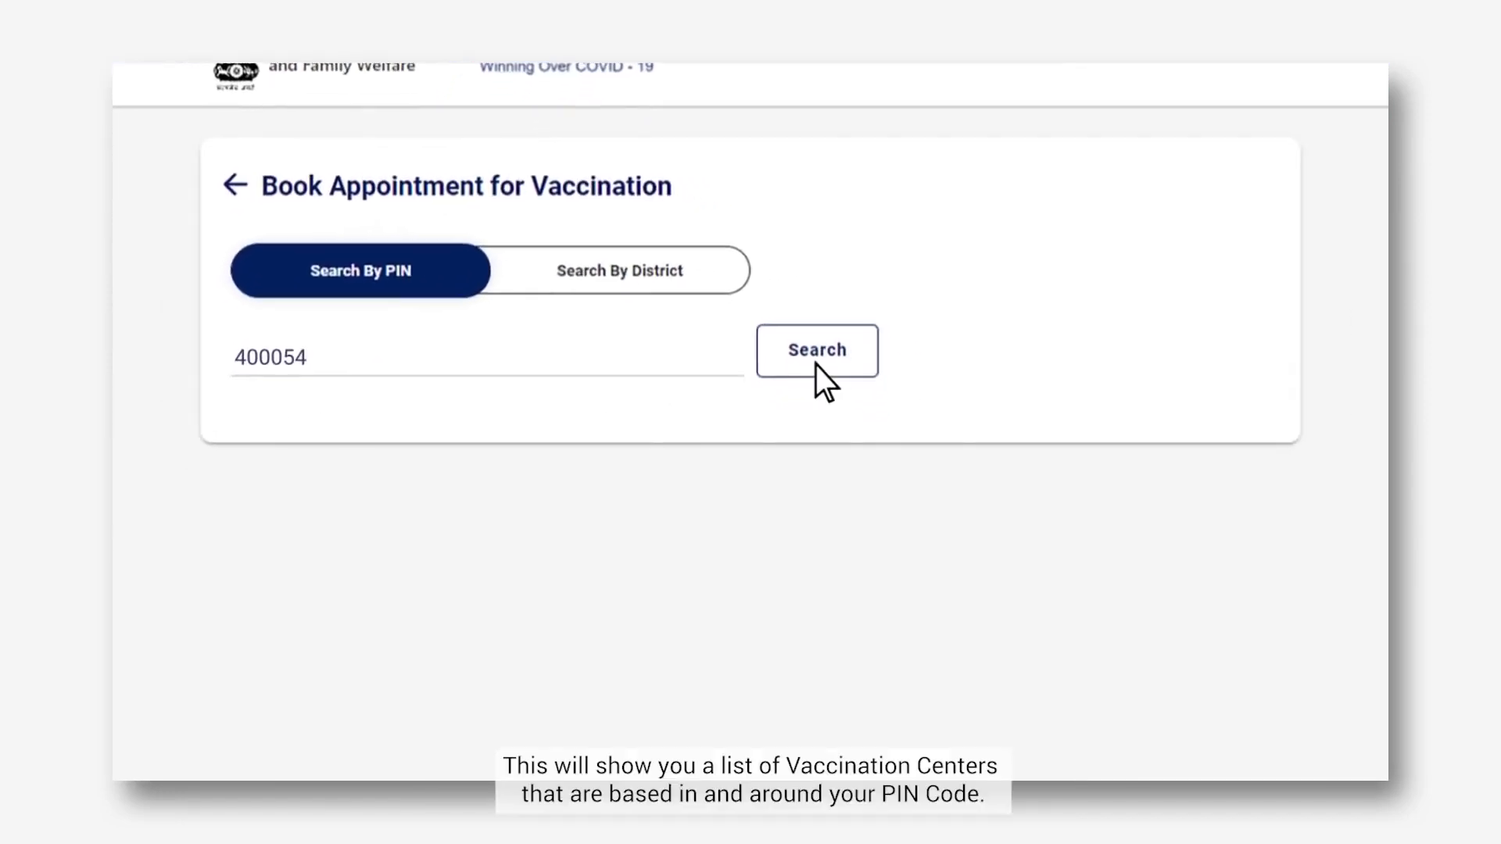
left_click(817, 428)
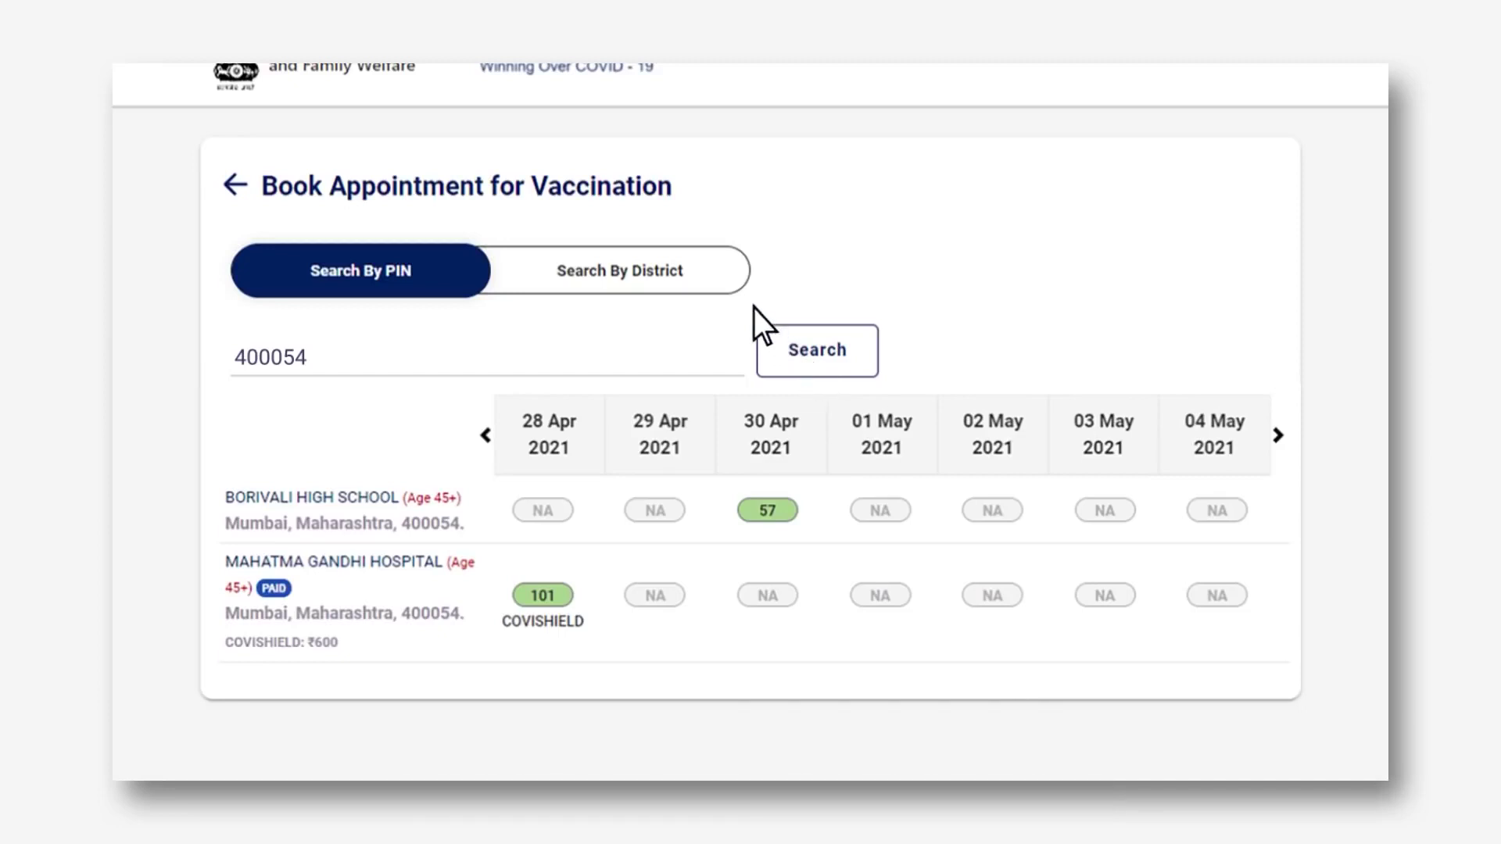
left_click(713, 268)
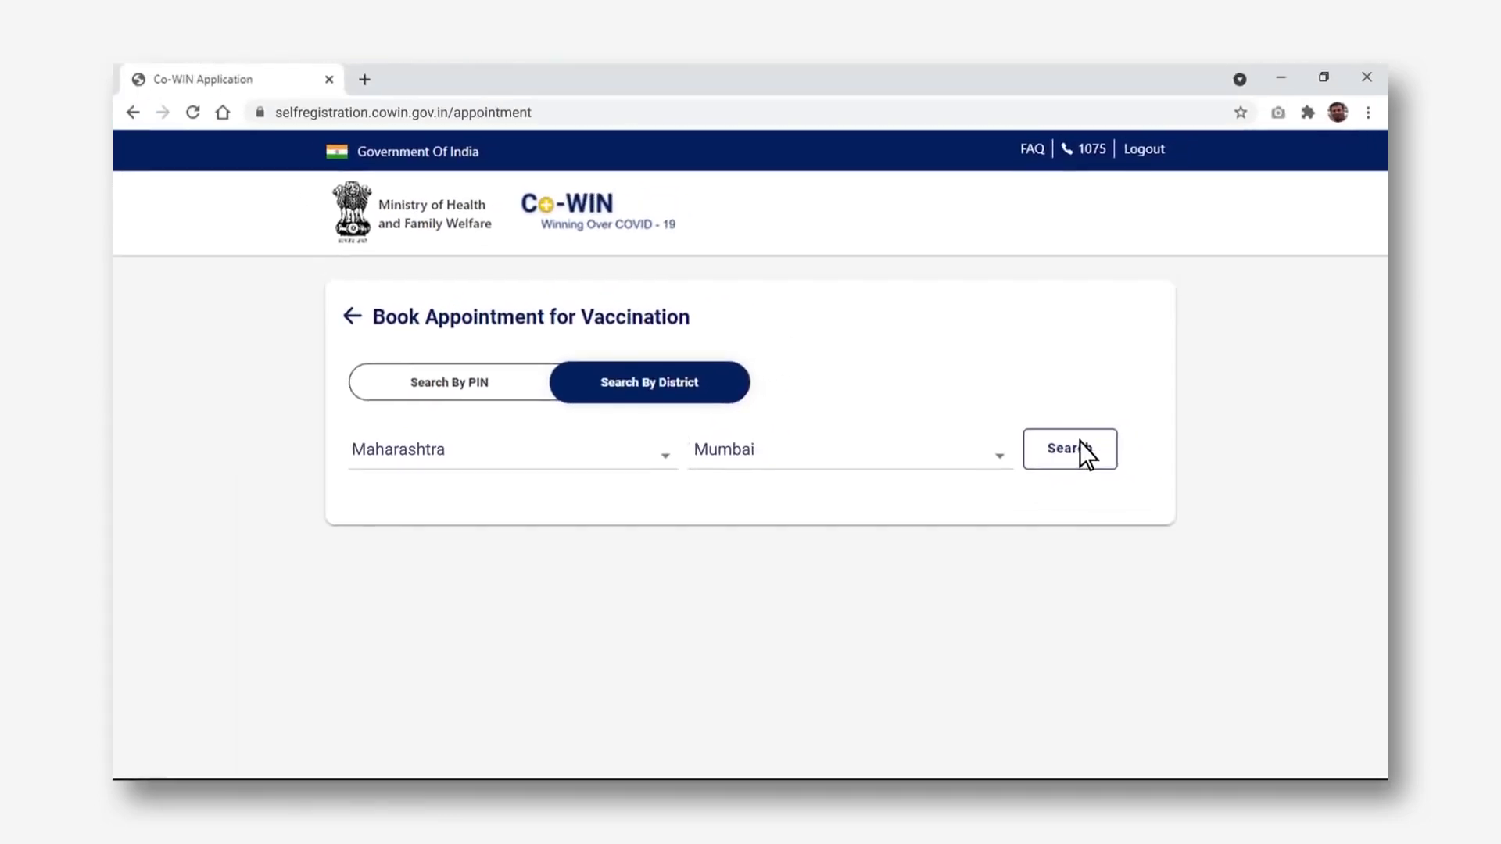
List Mumbai district centres and try a slot at Borivali High School
left_click(1080, 442)
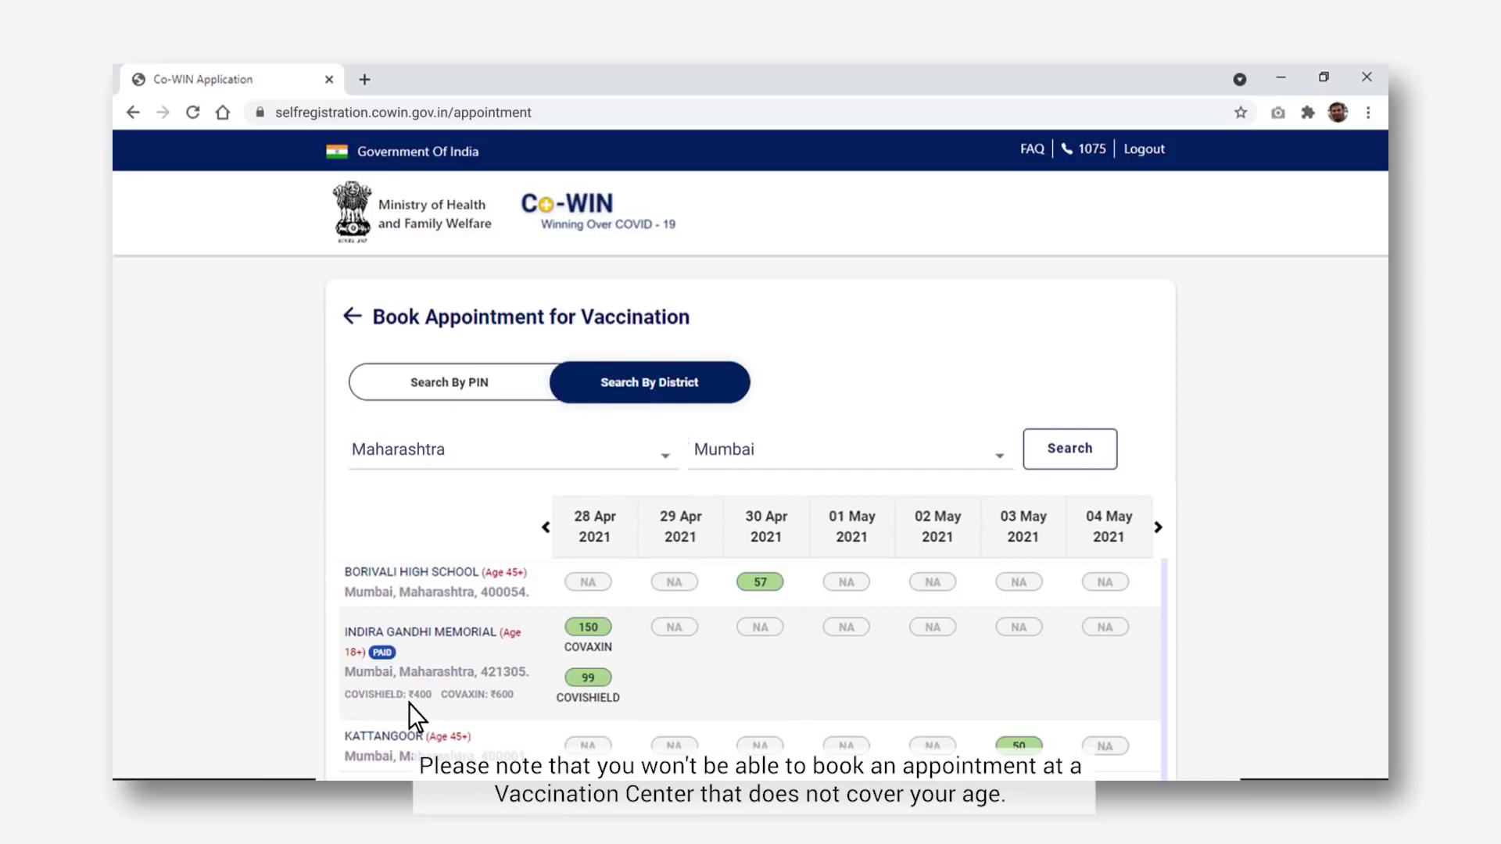
left_click(507, 573)
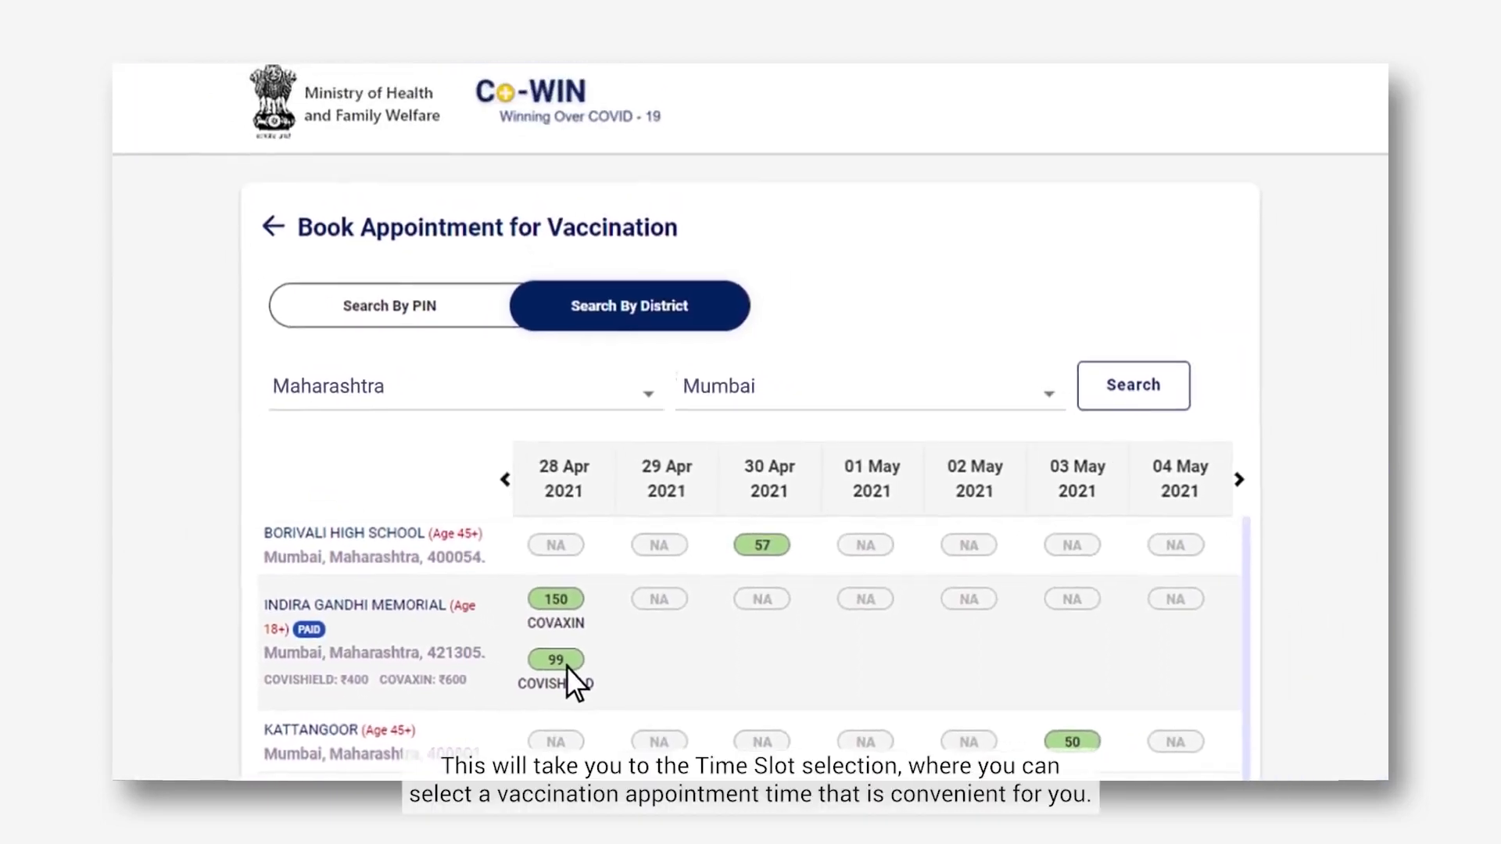
Book the 28 Apr Covishield slot at Indira Gandhi Memorial for 11:00AM-01:00PM
left_click(560, 662)
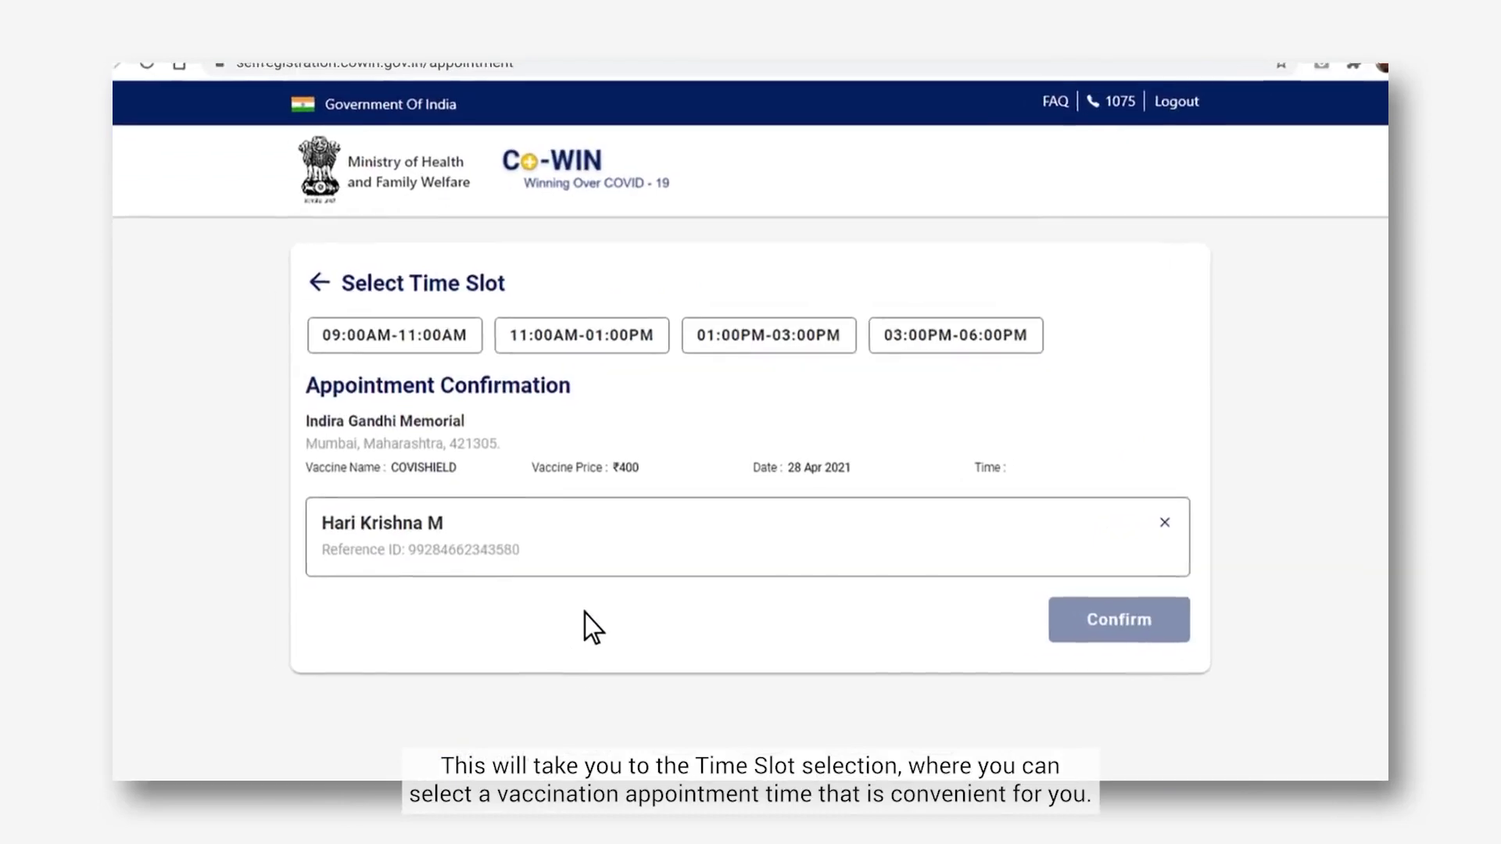
left_click(545, 254)
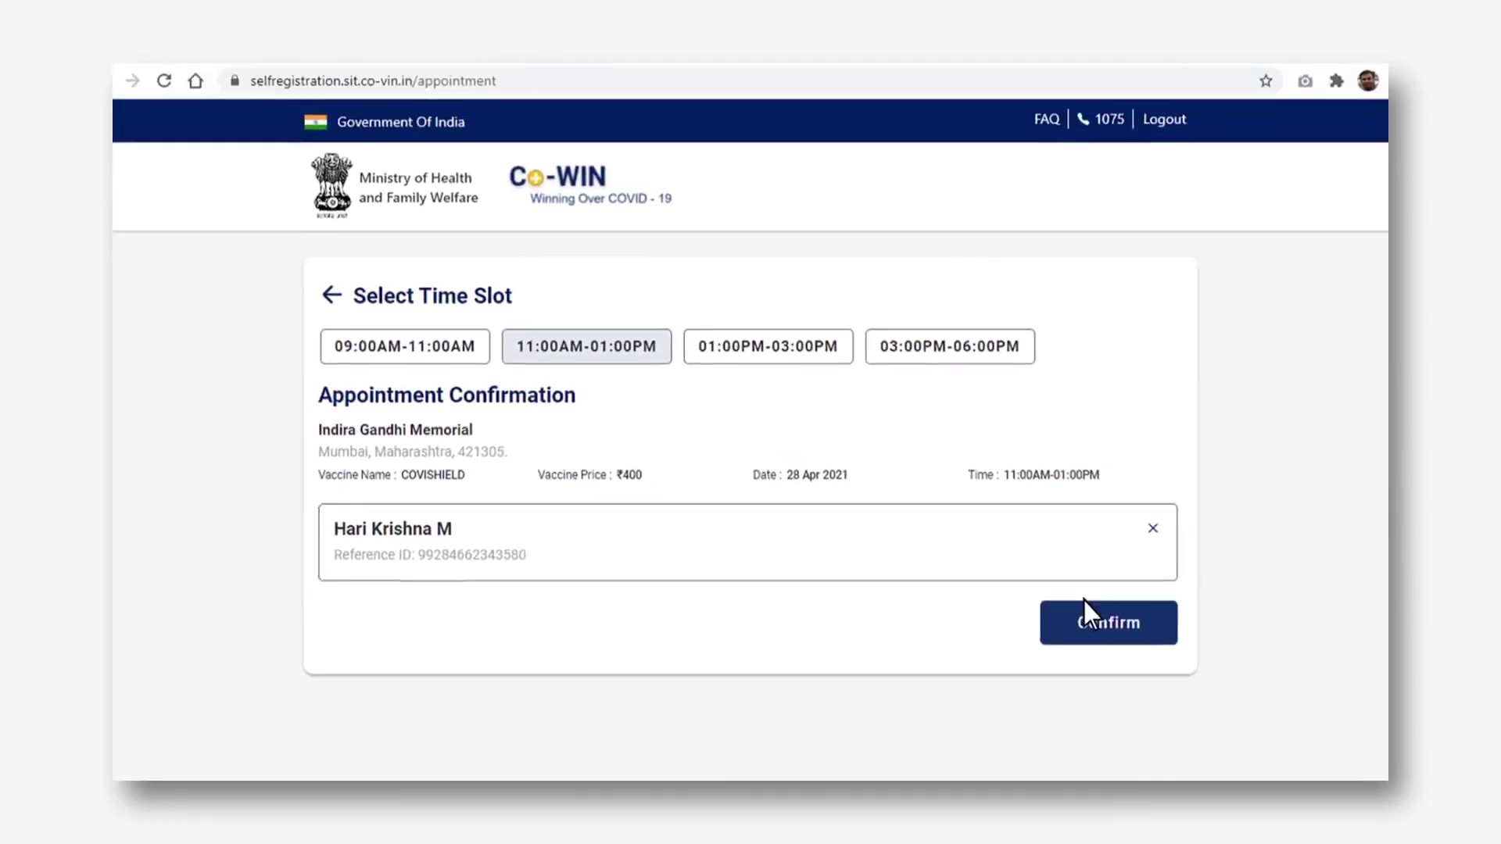
left_click(1134, 639)
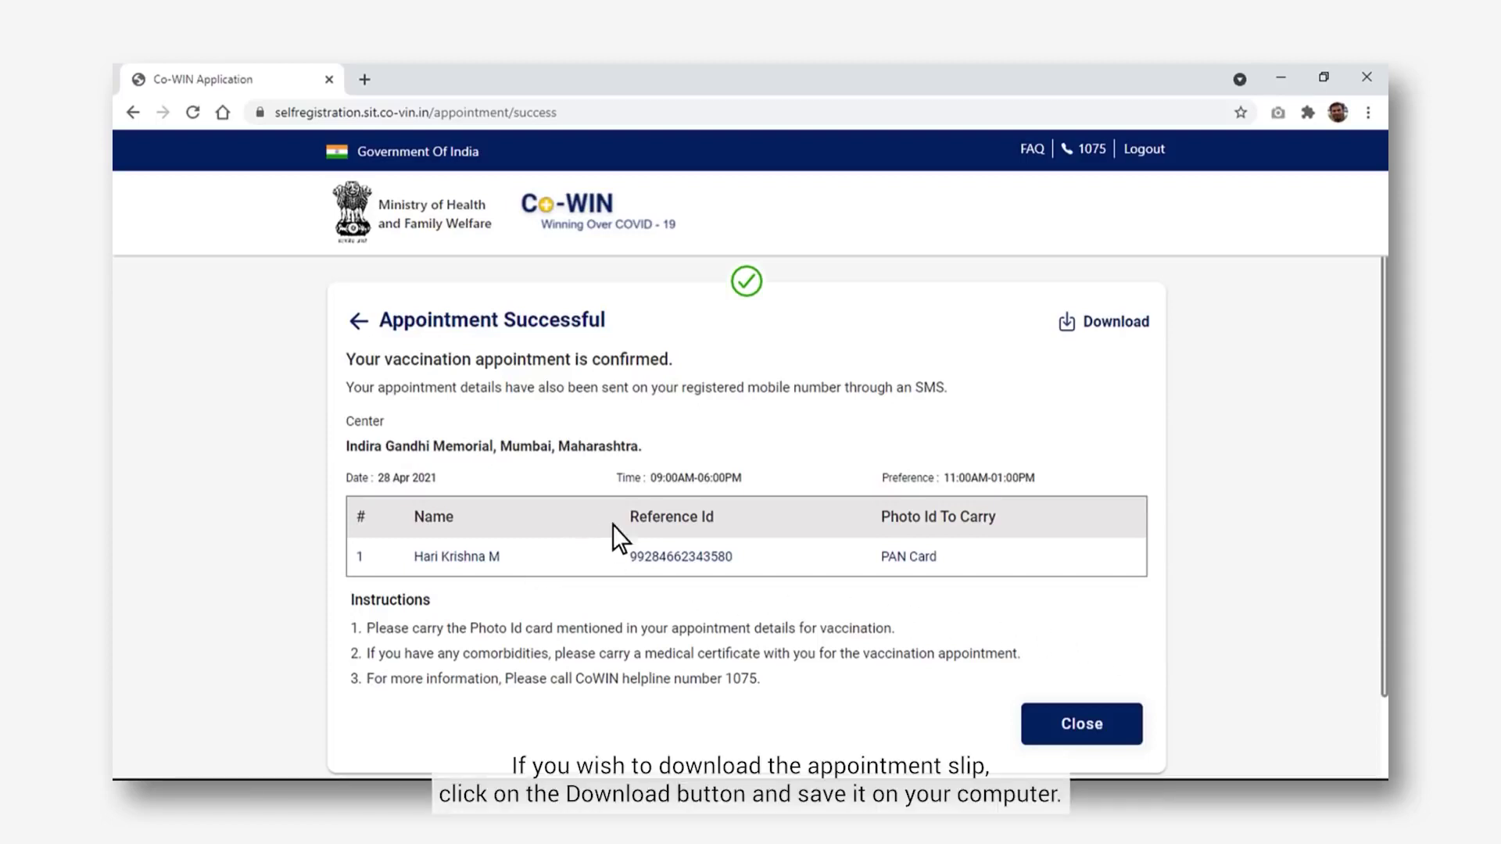
Download Appointment_slip.pdf for the Indira Gandhi Memorial Dose 1 booking and return to the dashboard
left_click(1092, 334)
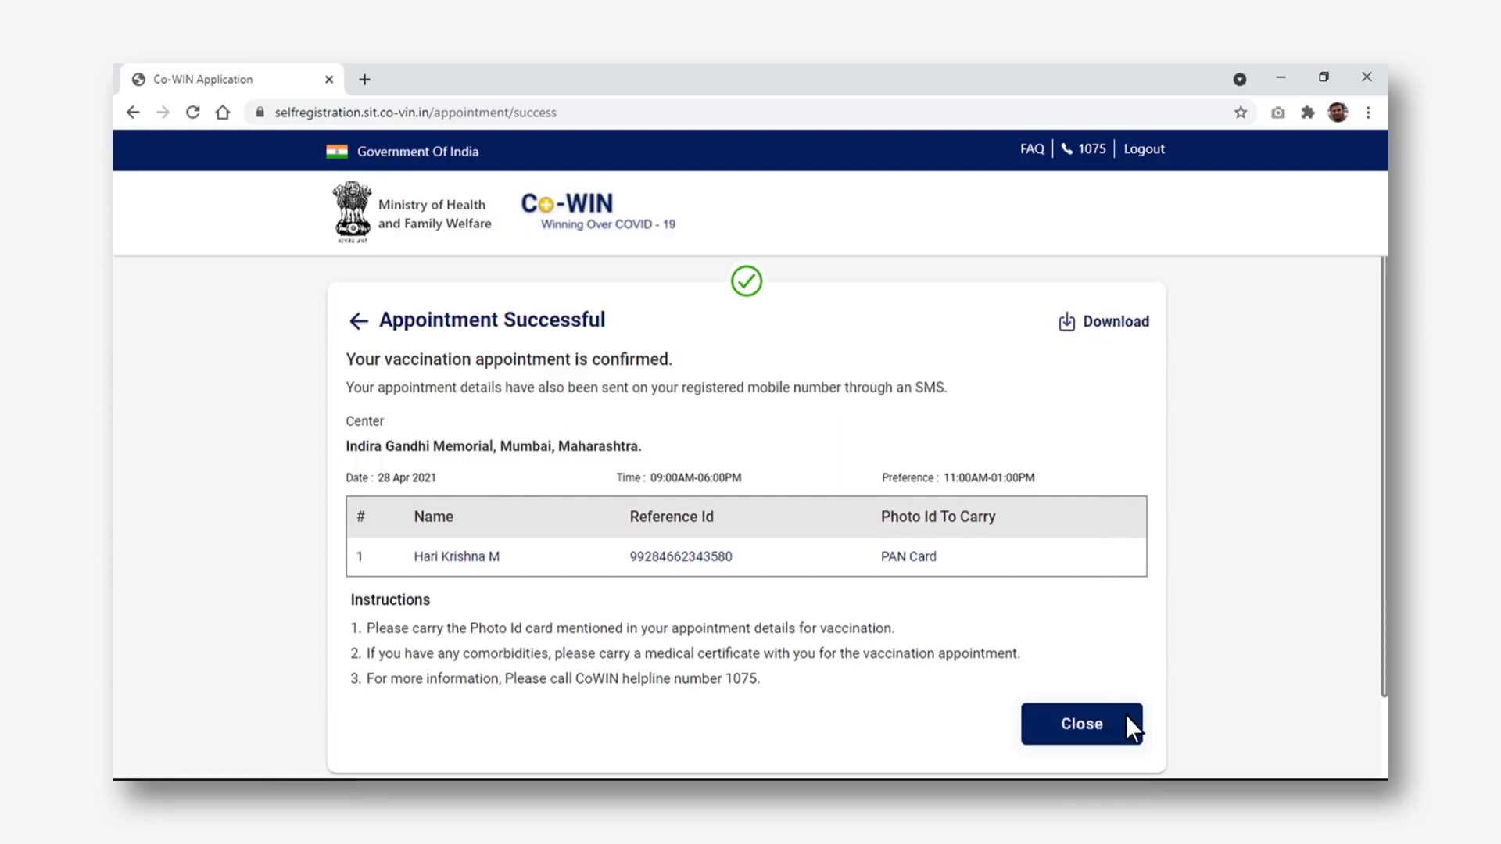
left_click(1127, 735)
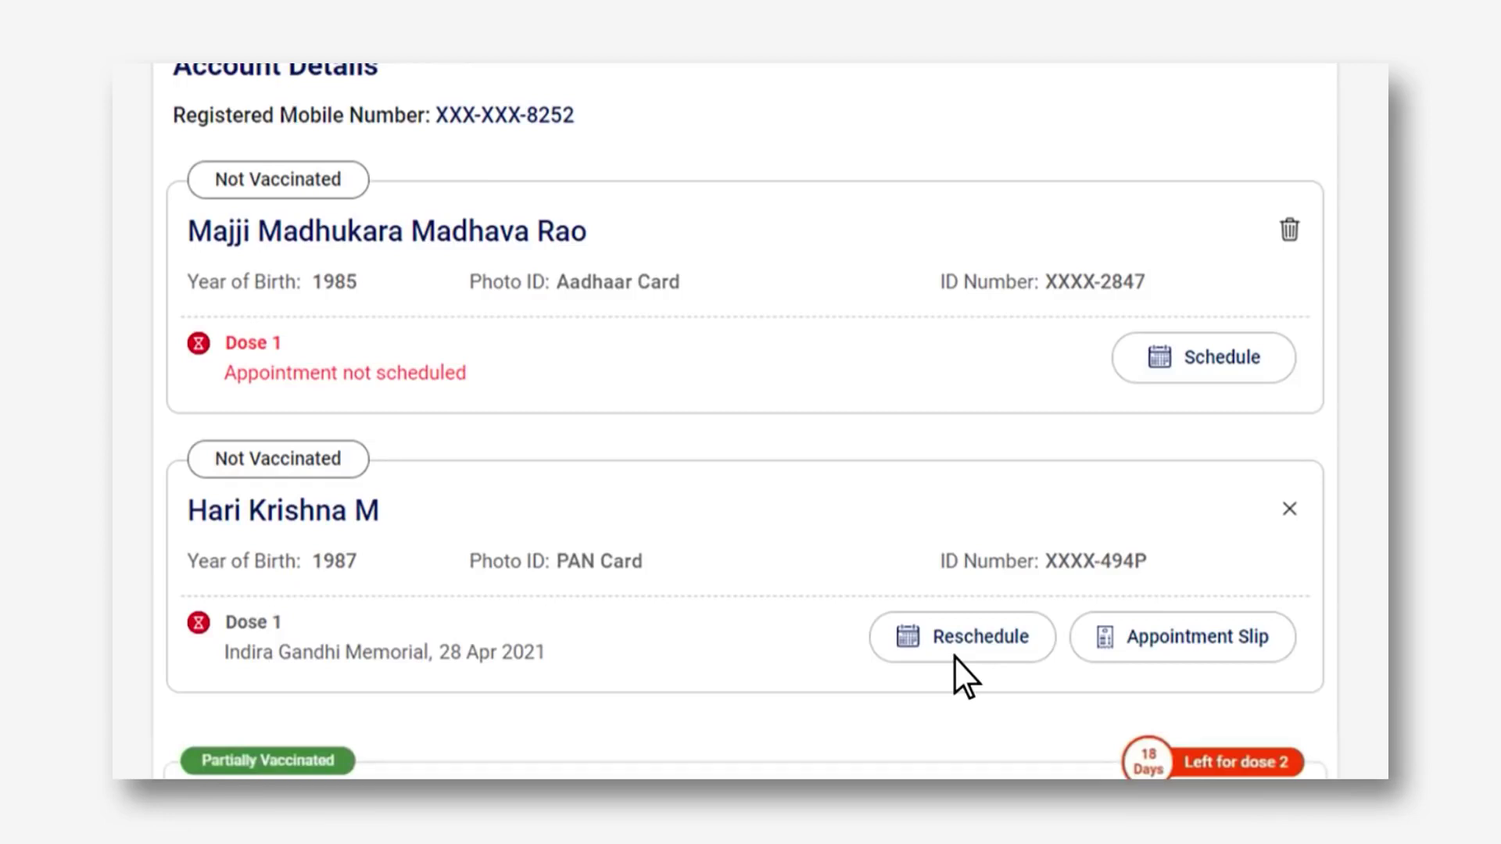
scroll(953, 657, "down", 2)
scroll(953, 657, "down", 3)
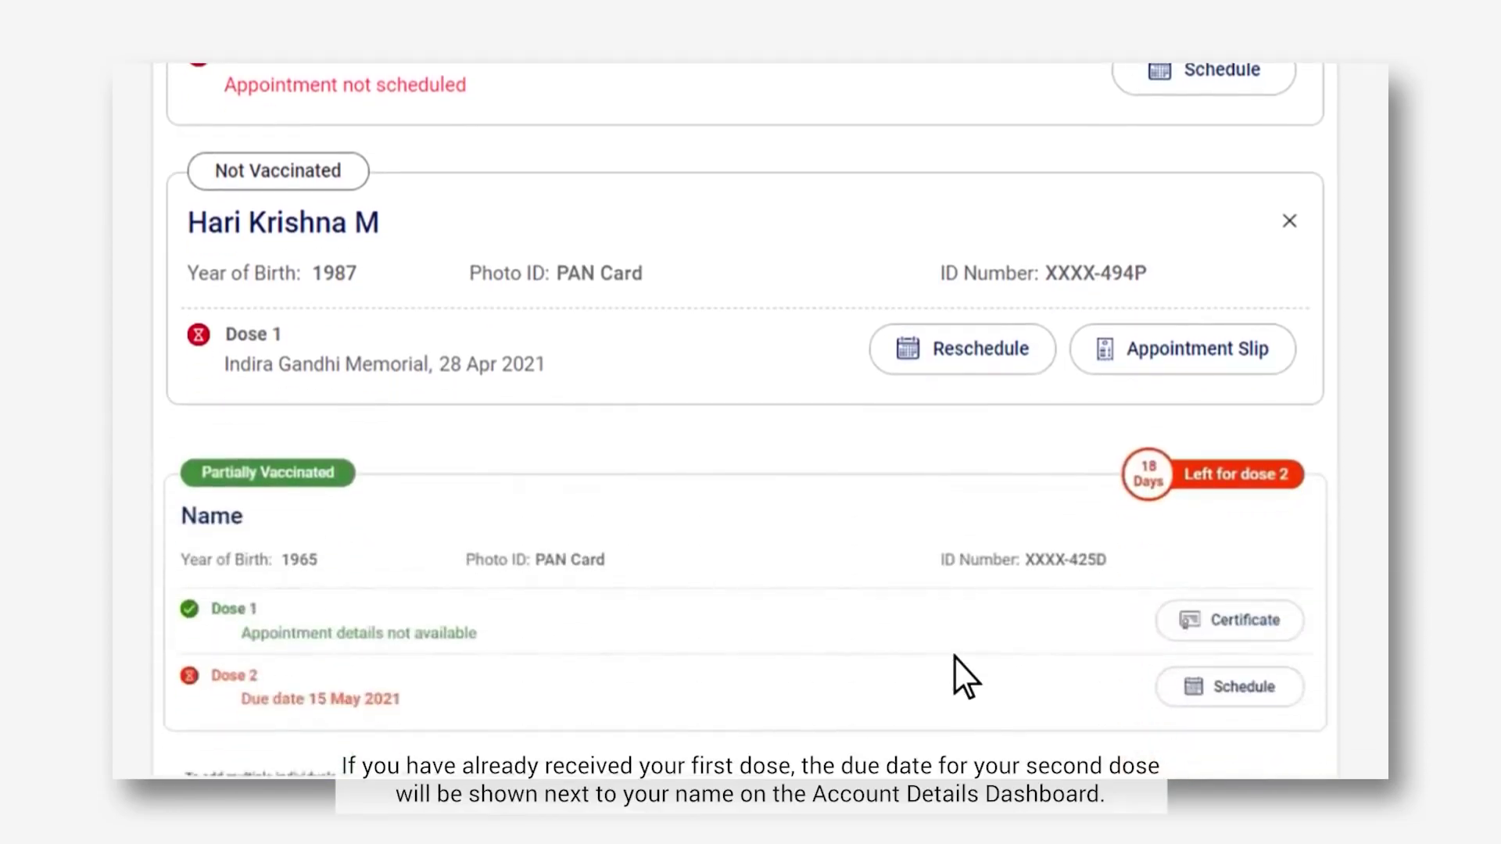